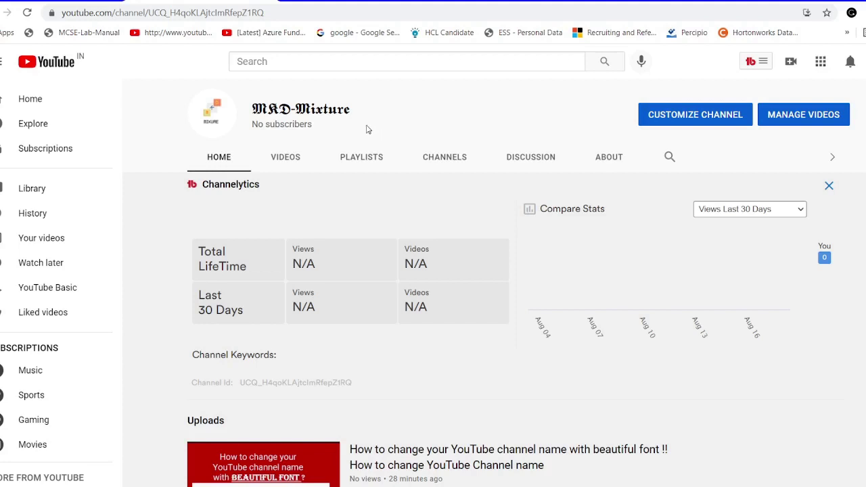
# In Notepad, delete the '2' line and add blank lines below 'MKD-Mixture'.
pyautogui.moveTo(359, 112); pyautogui.dragTo(257, 103)
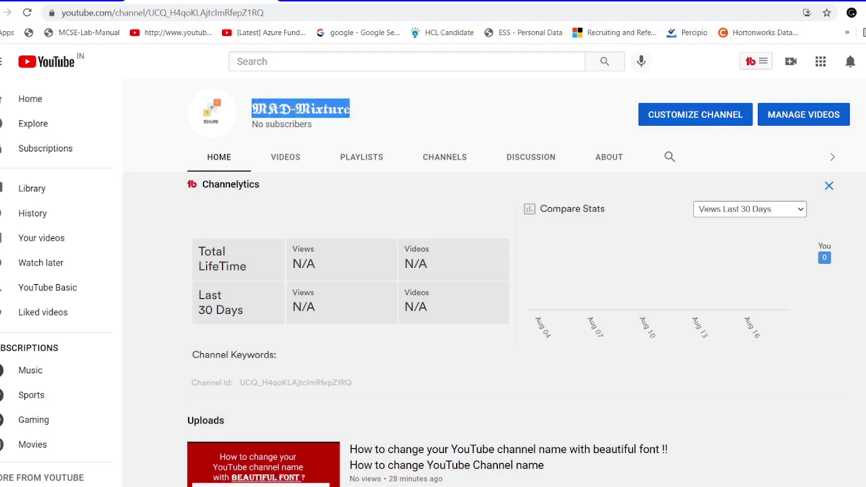
pyautogui.click(359, 116)
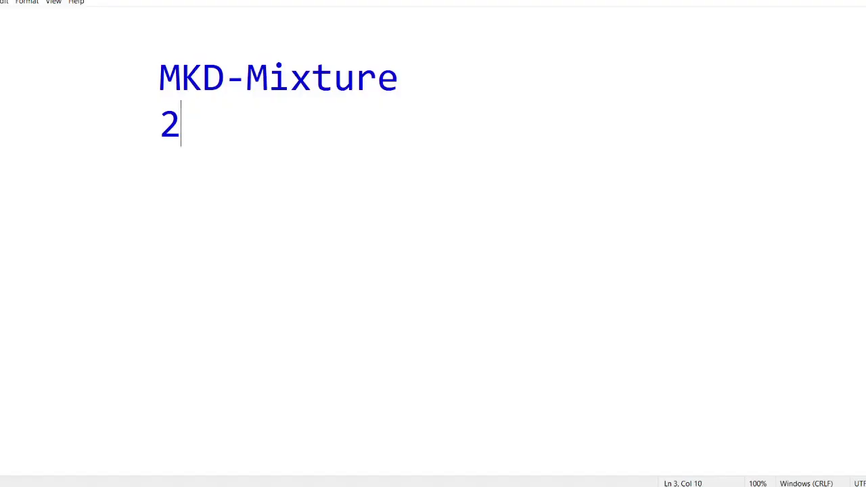
pyautogui.press('BackSpace')
pyautogui.press('BackSpace')
pyautogui.moveTo(159, 77); pyautogui.dragTo(403, 78)
pyautogui.click(421, 86)
pyautogui.press('Return')
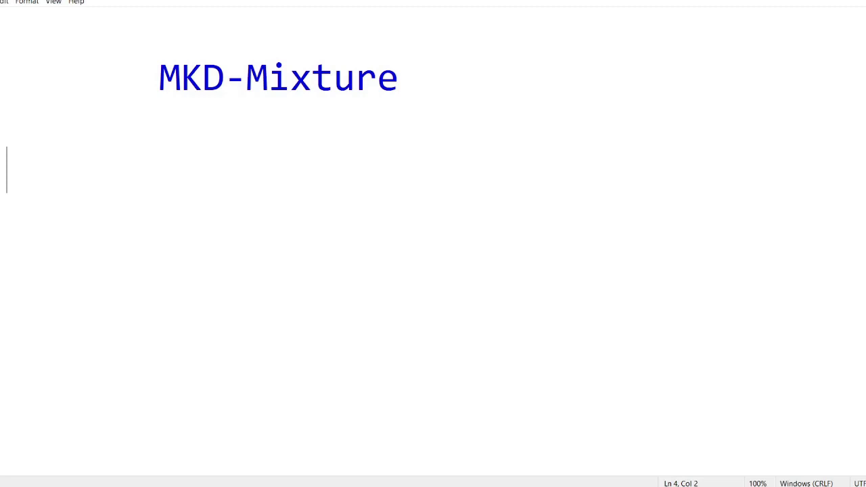
pyautogui.press('Return')
pyautogui.press('Return')
# Type 'Window + R' and 'Run' on indented lines, then bring up the Run prompt.
pyautogui.press('Up')
pyautogui.press('Up')
pyautogui.press('Right')
pyautogui.press('Right')
pyautogui.press('Right')
pyautogui.press('Right')
pyautogui.press('Right')
pyautogui.press('Right')
pyautogui.press('Right')
pyautogui.press('Right')
pyautogui.write('Wi')
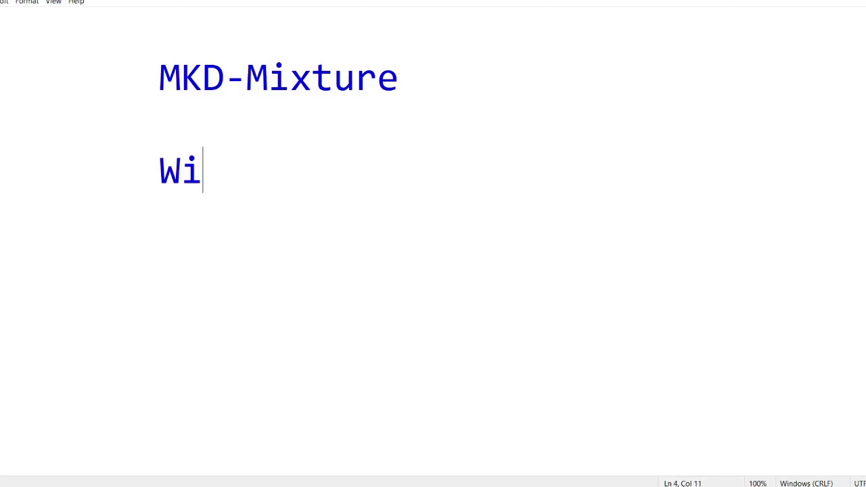
pyautogui.write('ndow ')
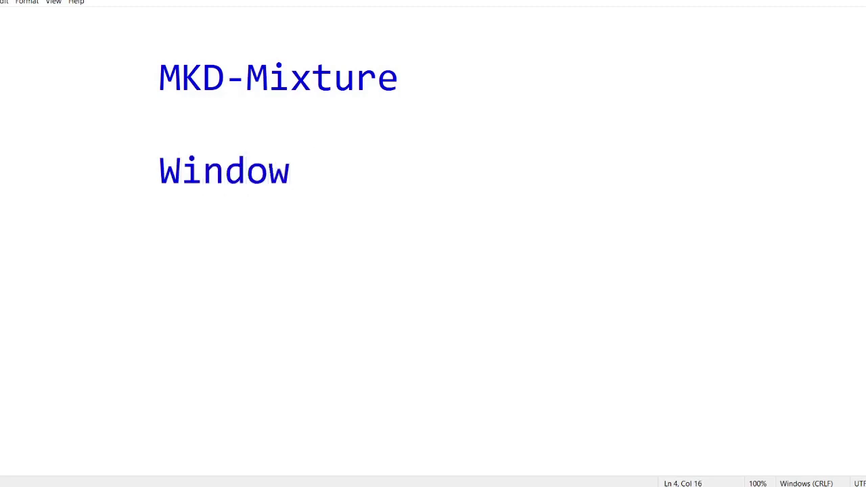
pyautogui.write('+ R')
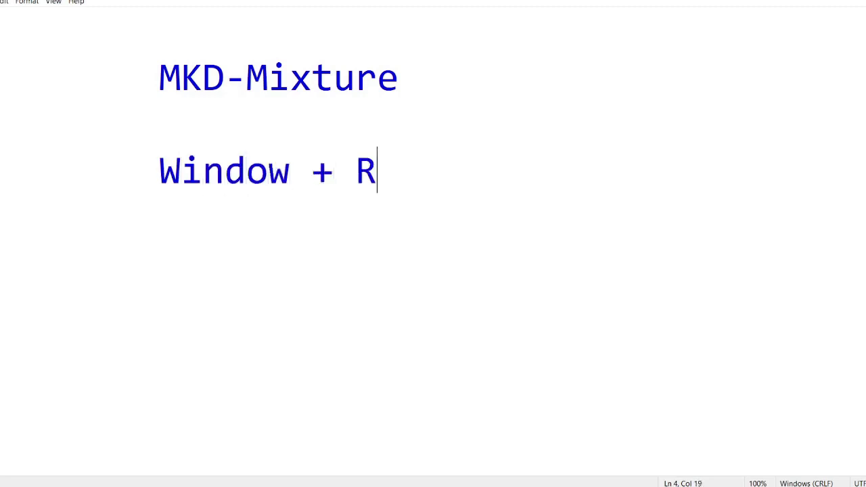
pyautogui.press('Return')
pyautogui.write('Run')
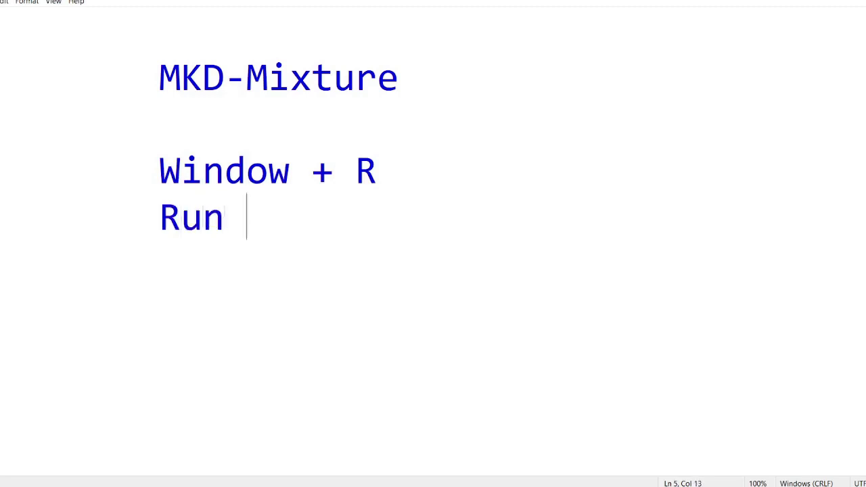
pyautogui.press('super+r')
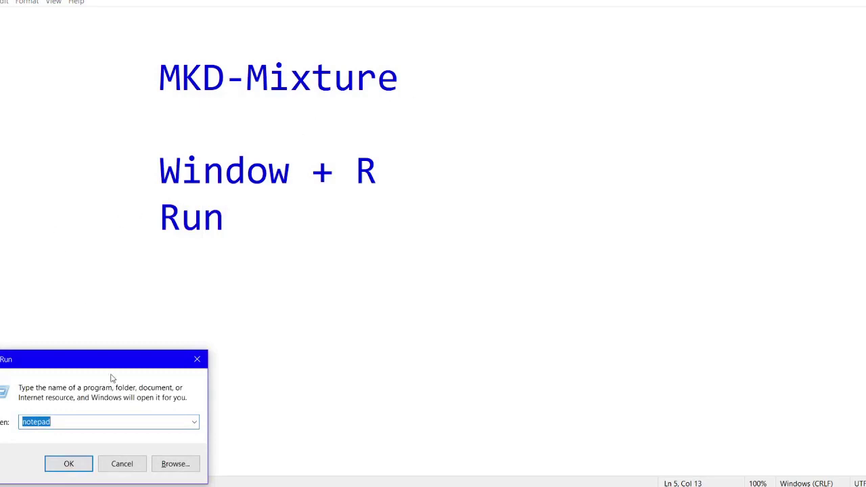
# Replace the old entry in the Run box with 'reg'.
pyautogui.press('BackSpace')
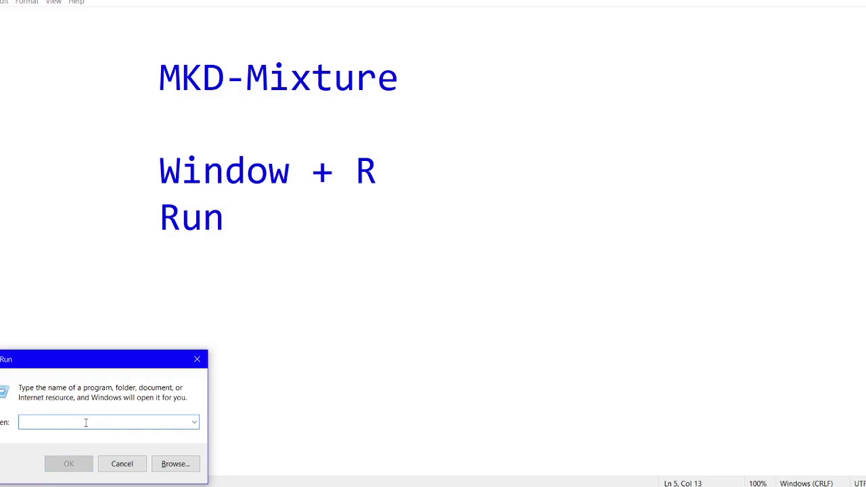
pyautogui.write('e')
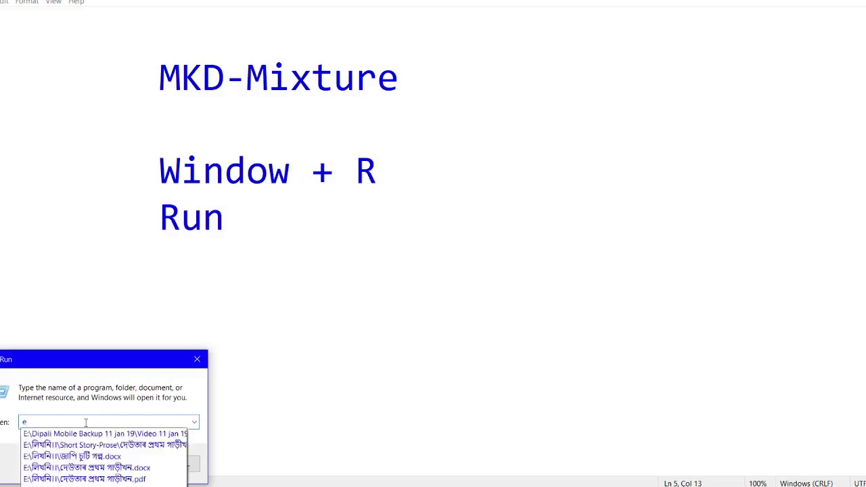
pyautogui.press('BackSpace')
pyautogui.write('reg')
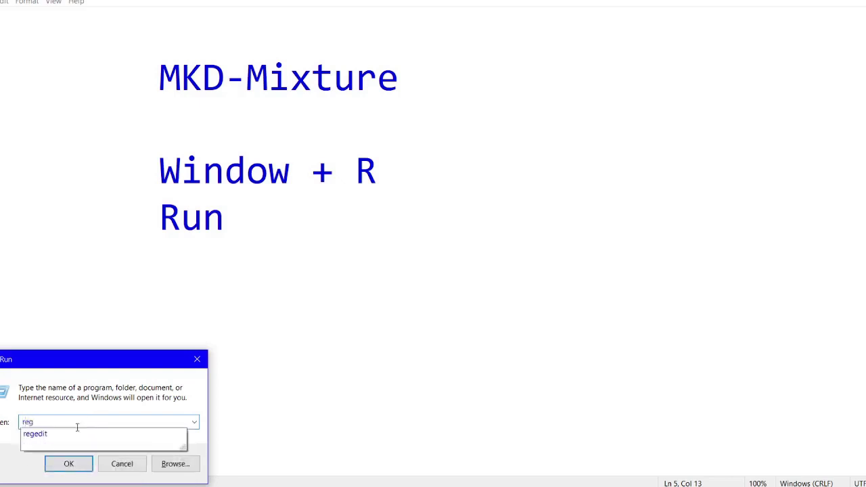
# Append ' - Type regedit' after 'Run' in the Notepad notes.
pyautogui.click(231, 225)
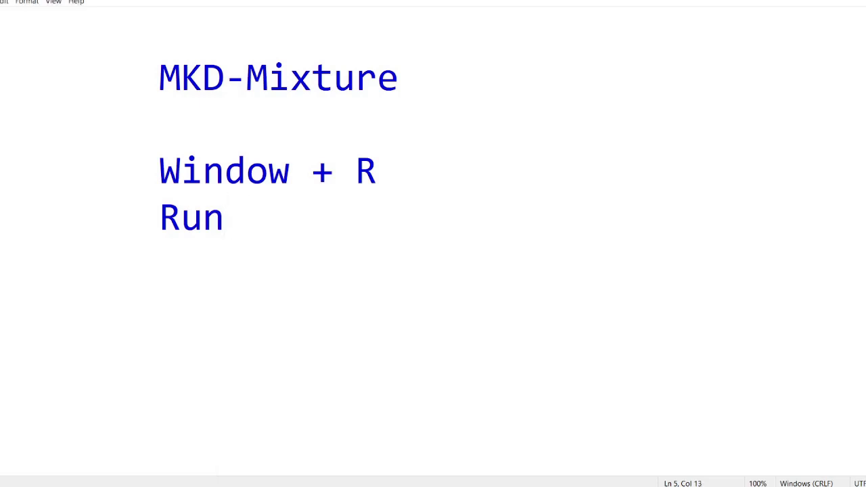
pyautogui.write('- Type ')
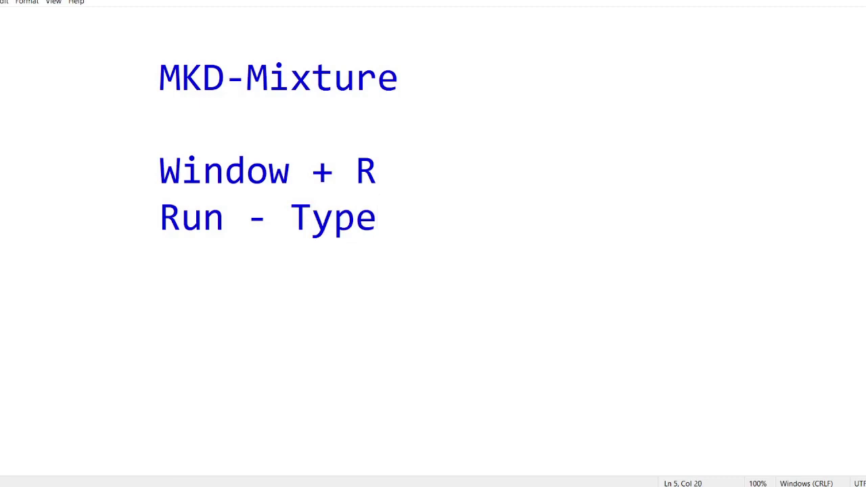
pyautogui.write('reg')
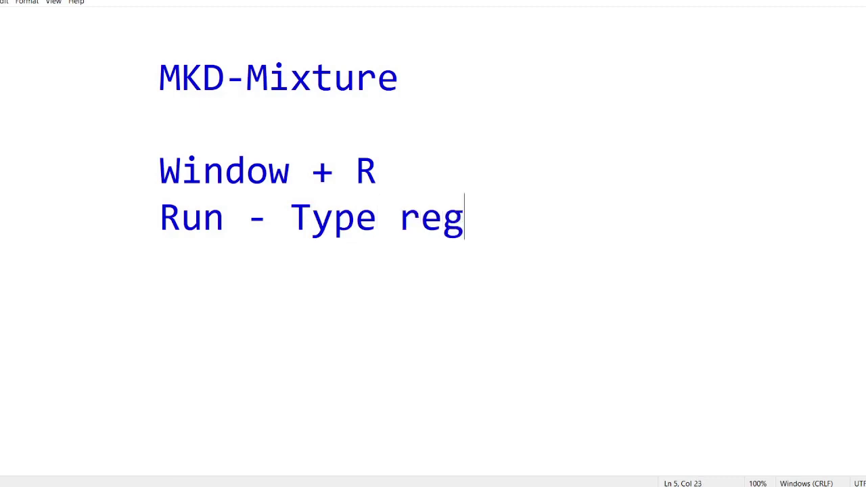
pyautogui.write('edit')
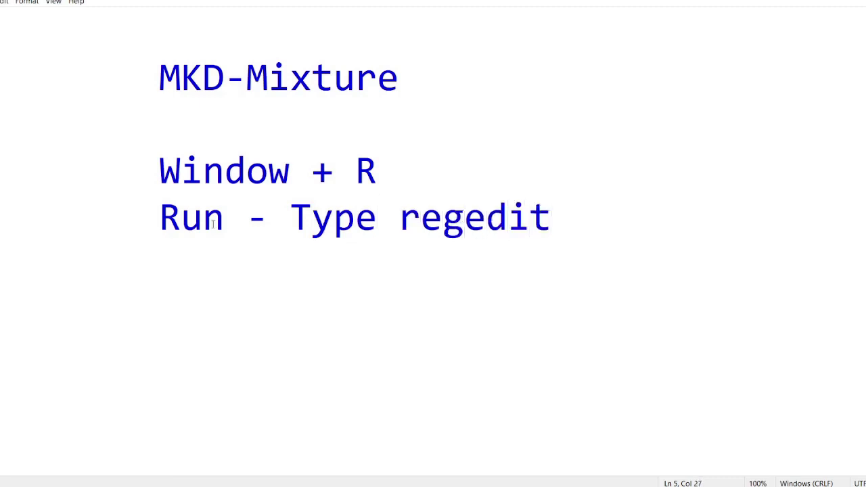
pyautogui.moveTo(551, 220); pyautogui.dragTo(406, 220)
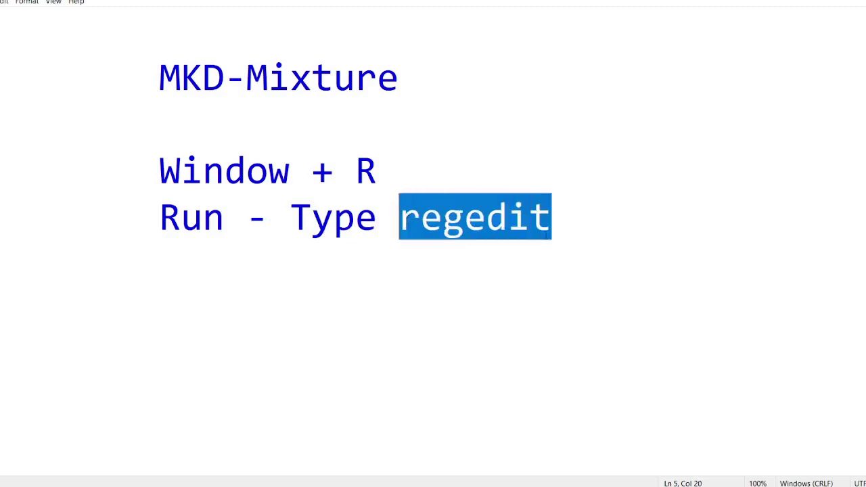
pyautogui.click(454, 301)
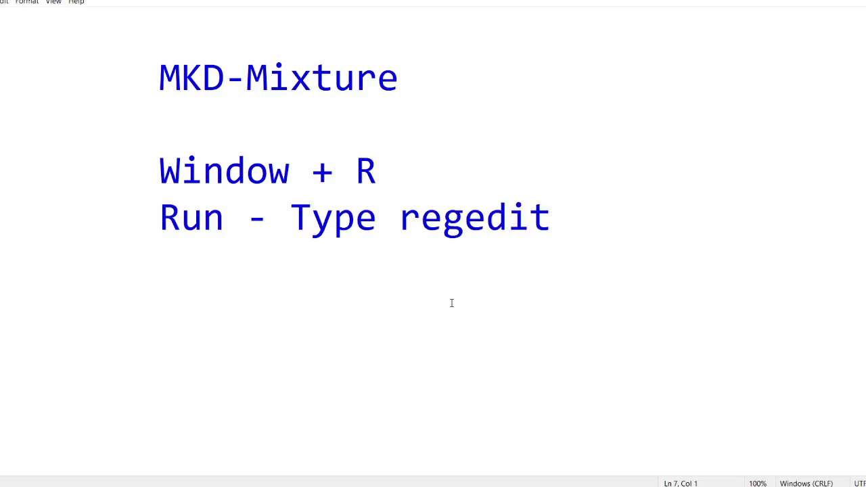
# Complete 'regedit' in the Run prompt to launch Registry Editor.
pyautogui.press('super+r')
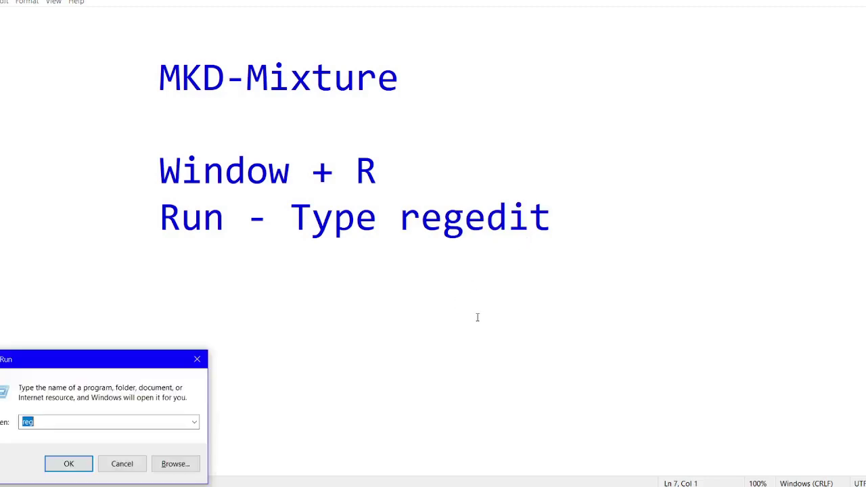
pyautogui.click(159, 422)
pyautogui.write('edit')
pyautogui.press('Return')
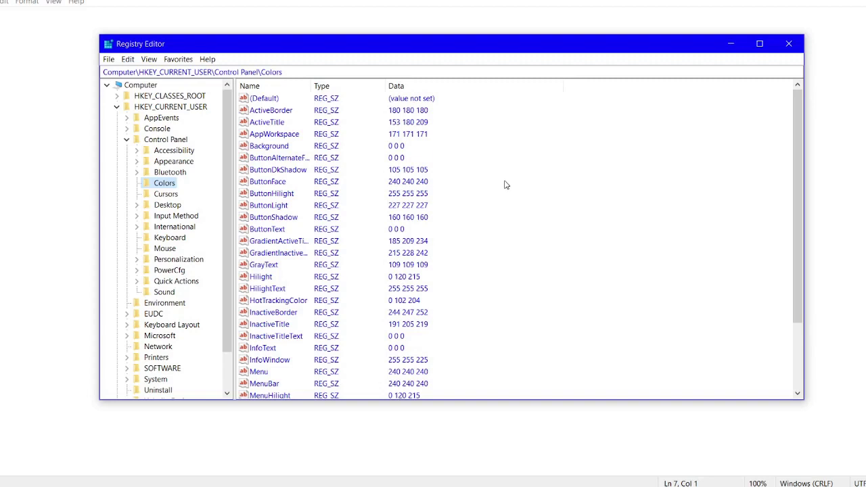
# Collapse Control Panel and HKEY_CURRENT_USER, and move the Registry Editor window right.
pyautogui.moveTo(794, 173); pyautogui.dragTo(796, 194)
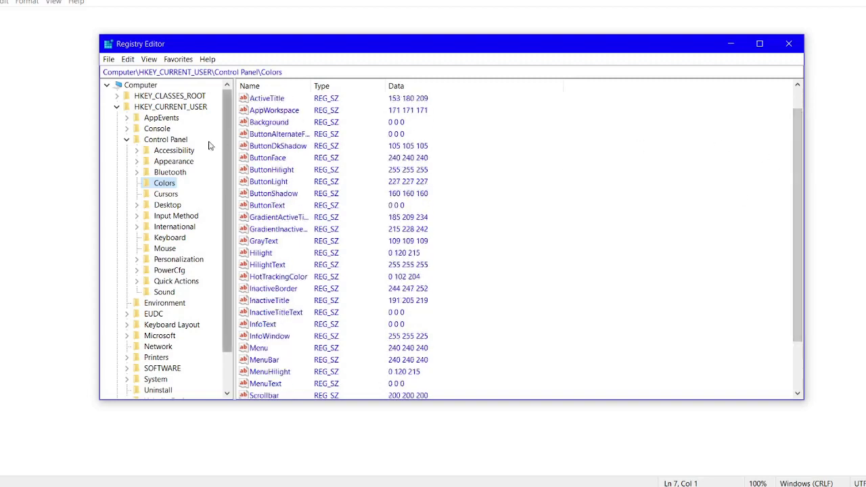
pyautogui.click(126, 140)
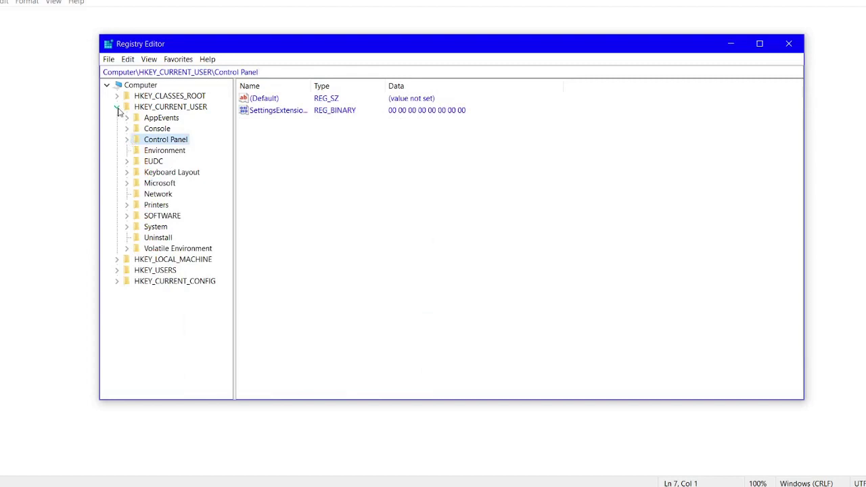
pyautogui.click(118, 108)
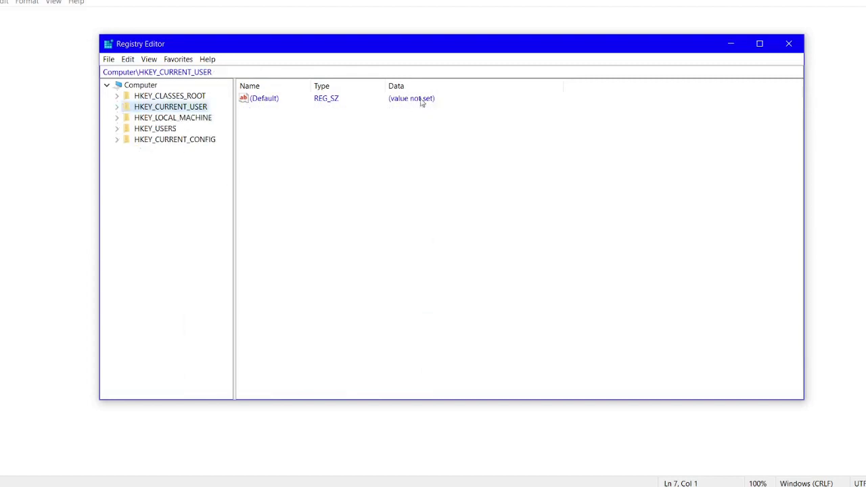
pyautogui.moveTo(445, 45); pyautogui.dragTo(484, 58)
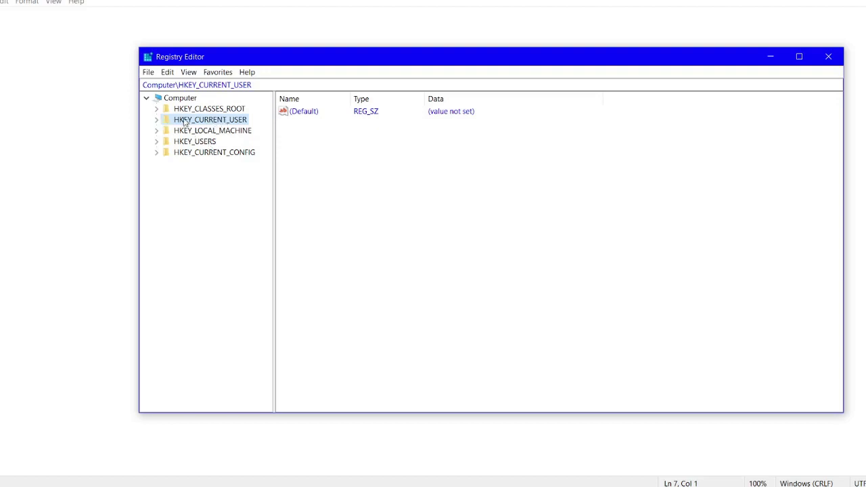
pyautogui.click(156, 120)
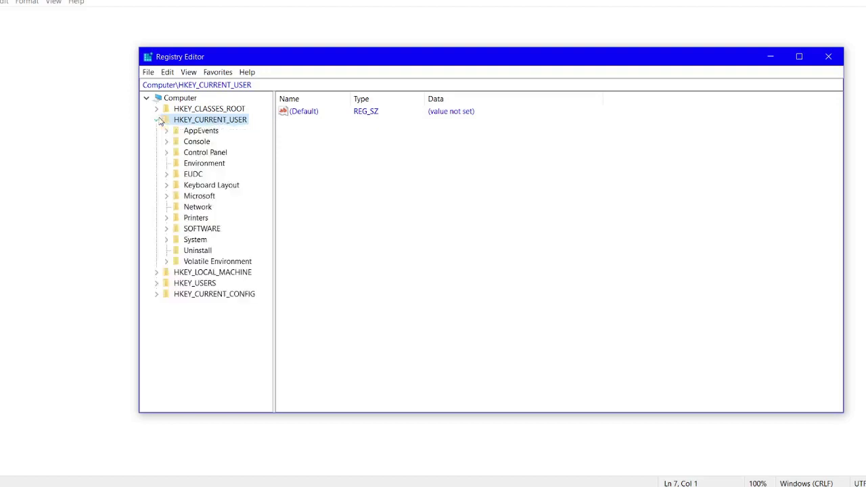
pyautogui.doubleClick(219, 157)
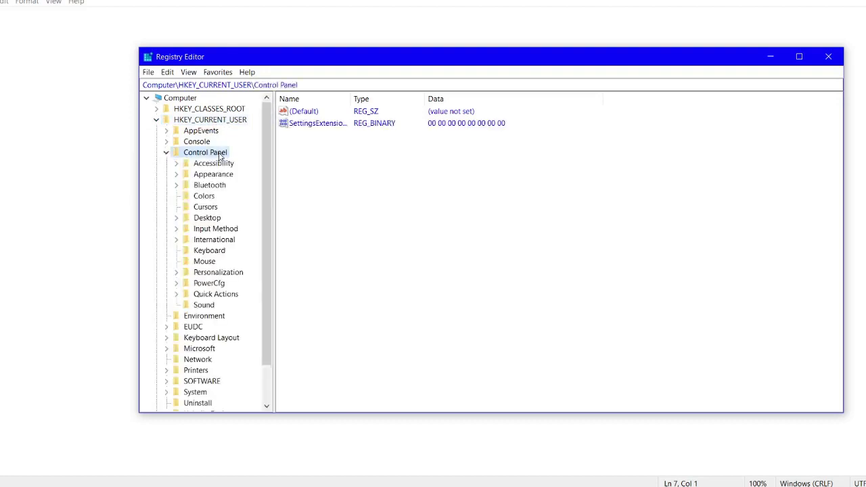
pyautogui.click(210, 197)
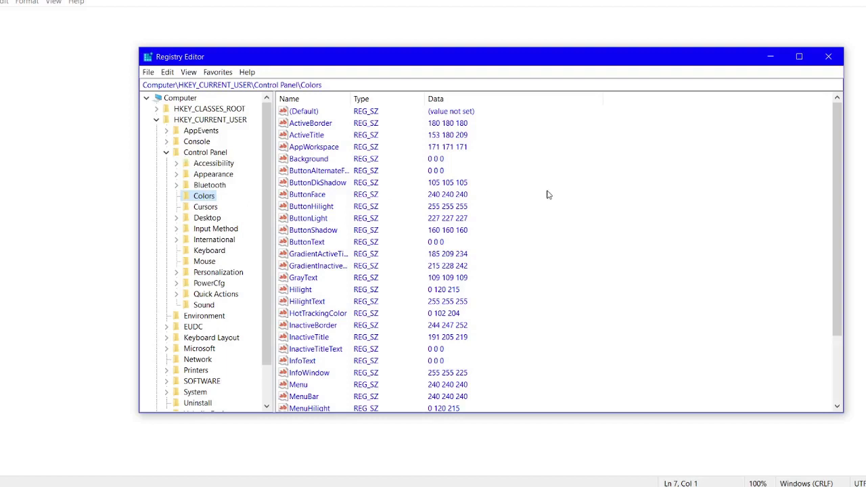
pyautogui.moveTo(835, 173); pyautogui.dragTo(838, 271)
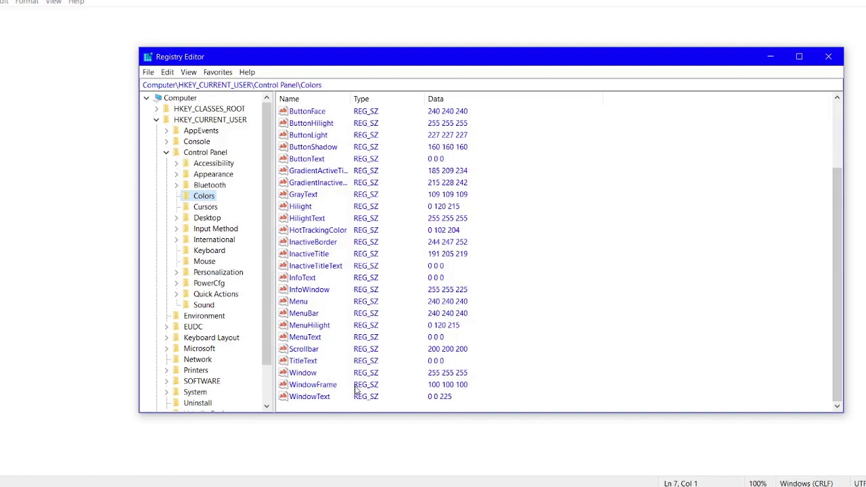
pyautogui.click(329, 397)
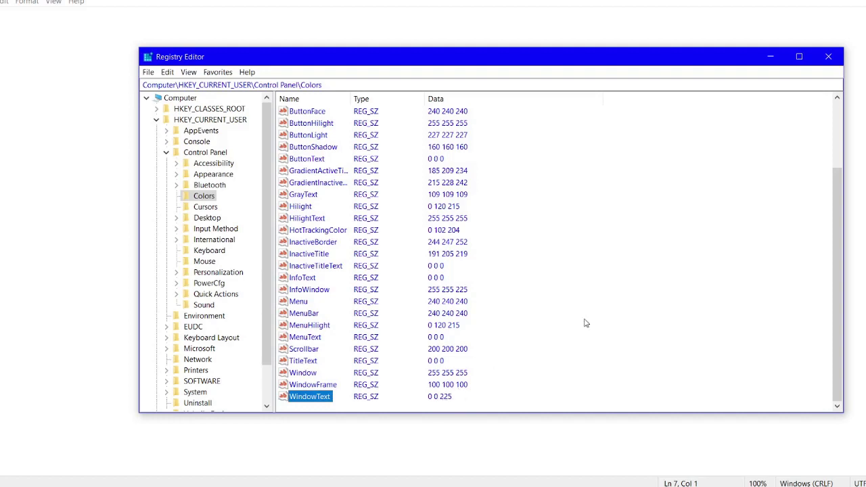
# Launch cmd from the Run box and move the command window aside.
pyautogui.press('super+r')
pyautogui.write('cm')
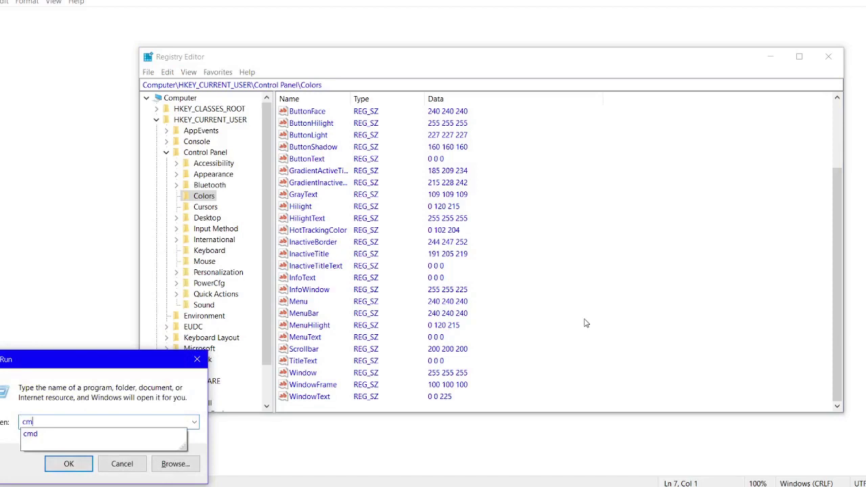
pyautogui.write('d')
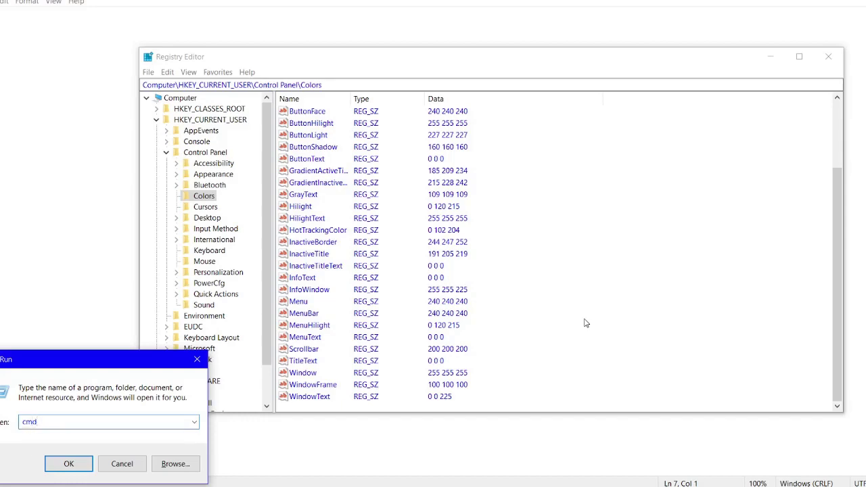
pyautogui.press('Return')
pyautogui.moveTo(409, 69); pyautogui.dragTo(646, 105)
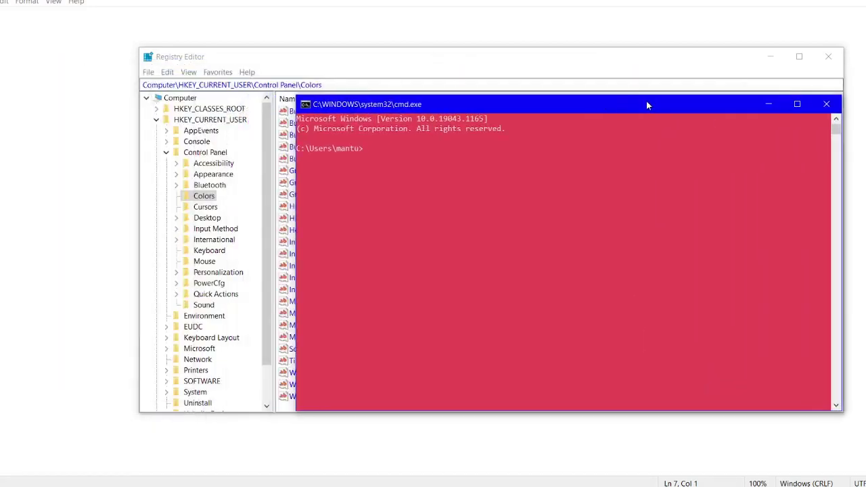
# Set the console Screen Background to black under Properties > Colors, then close the window.
pyautogui.rightClick(589, 109)
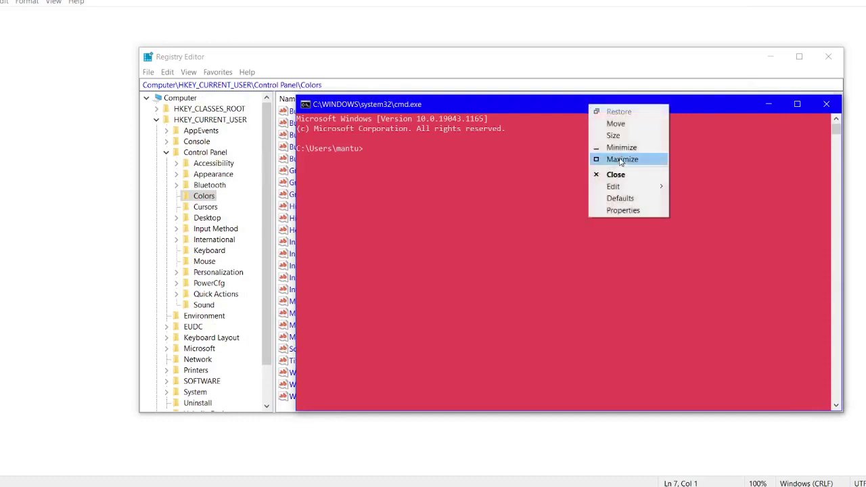
pyautogui.click(622, 212)
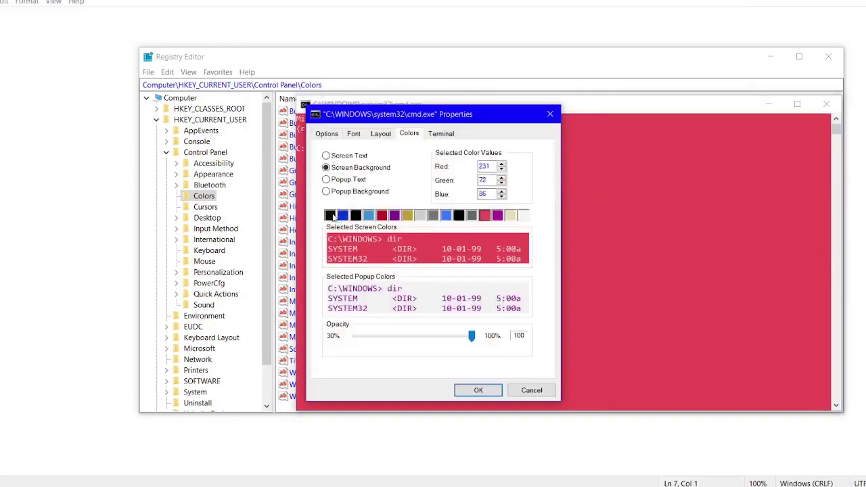
pyautogui.click(331, 216)
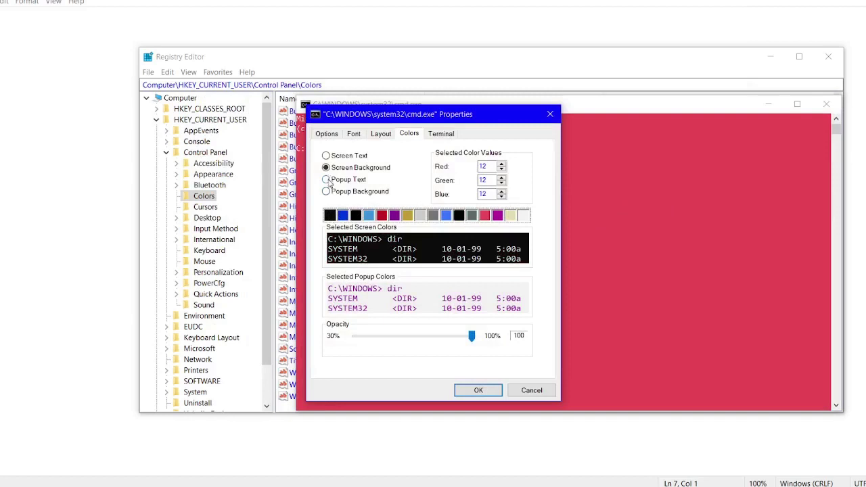
pyautogui.click(478, 390)
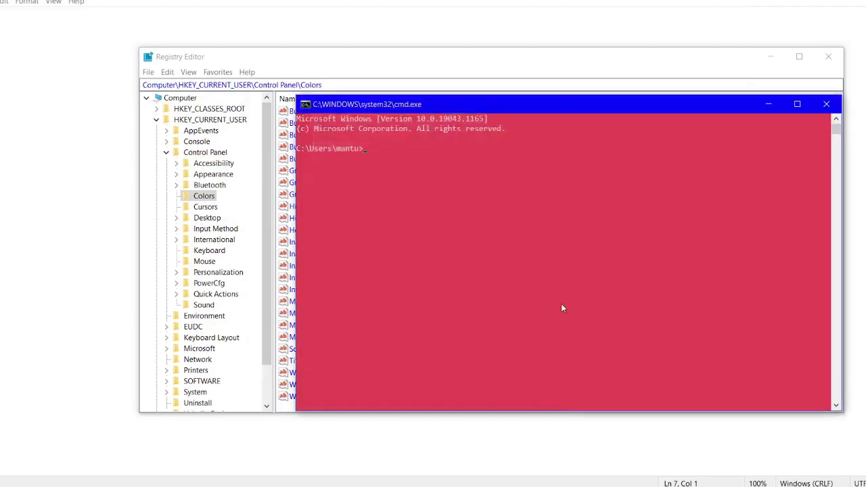
pyautogui.click(826, 104)
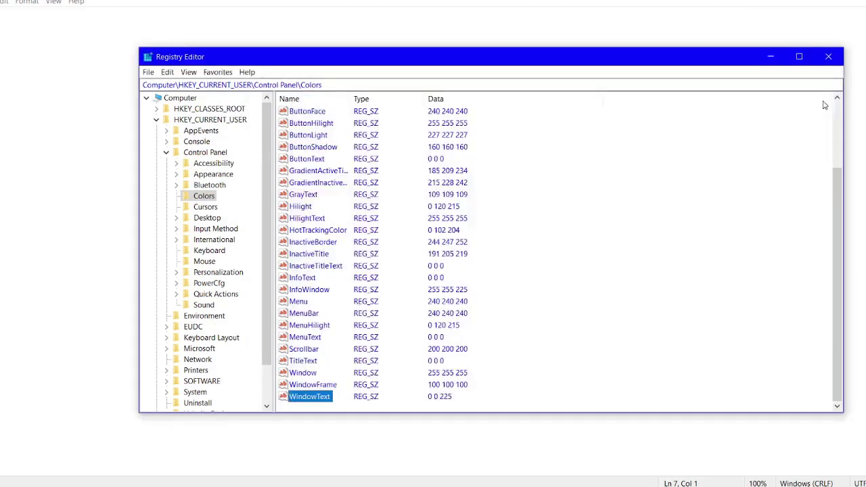
# Run cmd again and place the black-background window right of the registry values.
pyautogui.press('super+r')
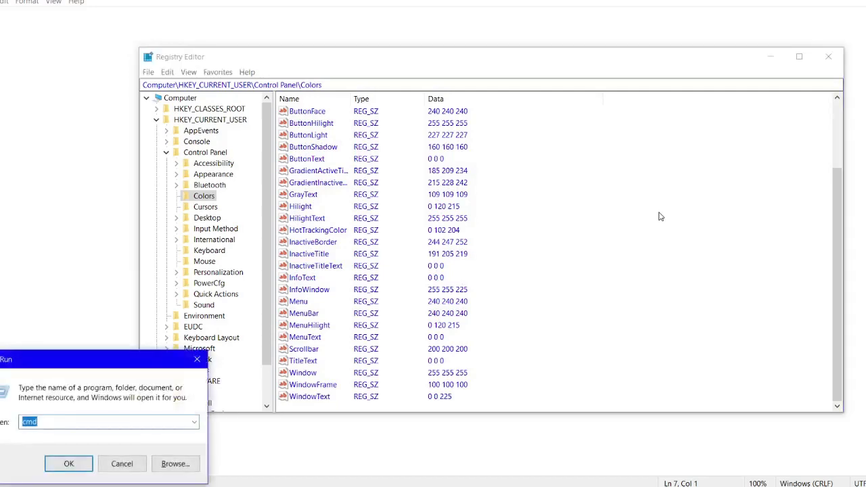
pyautogui.press('Return')
pyautogui.moveTo(484, 104); pyautogui.dragTo(748, 98)
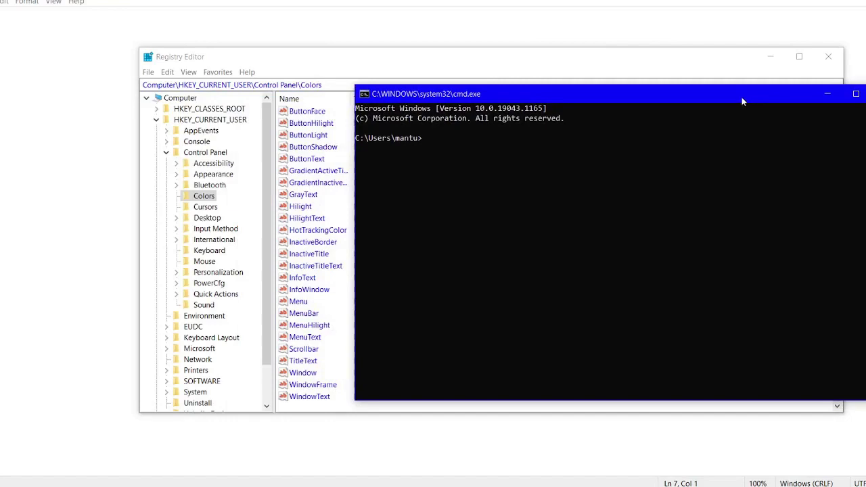
pyautogui.rightClick(741, 98)
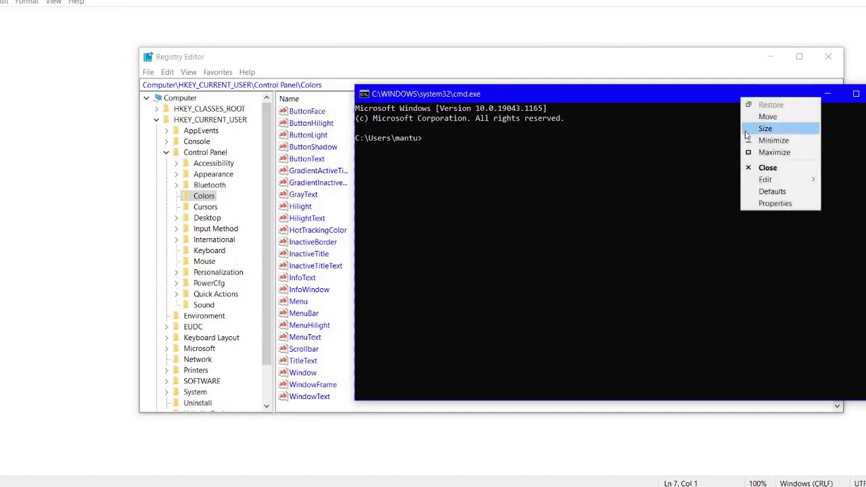
pyautogui.click(773, 203)
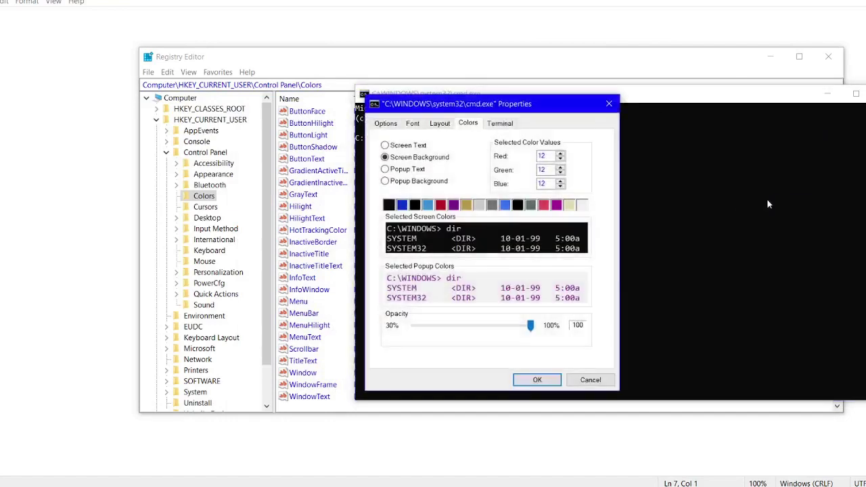
pyautogui.moveTo(557, 113); pyautogui.dragTo(654, 79)
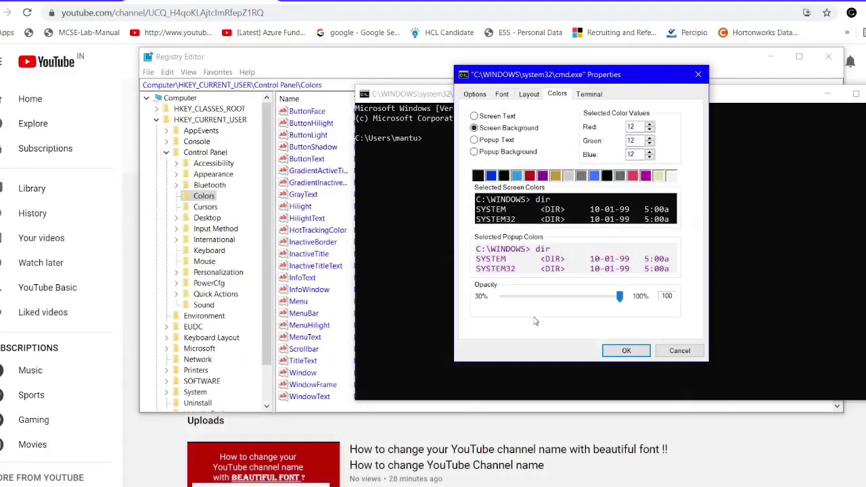
pyautogui.click(495, 176)
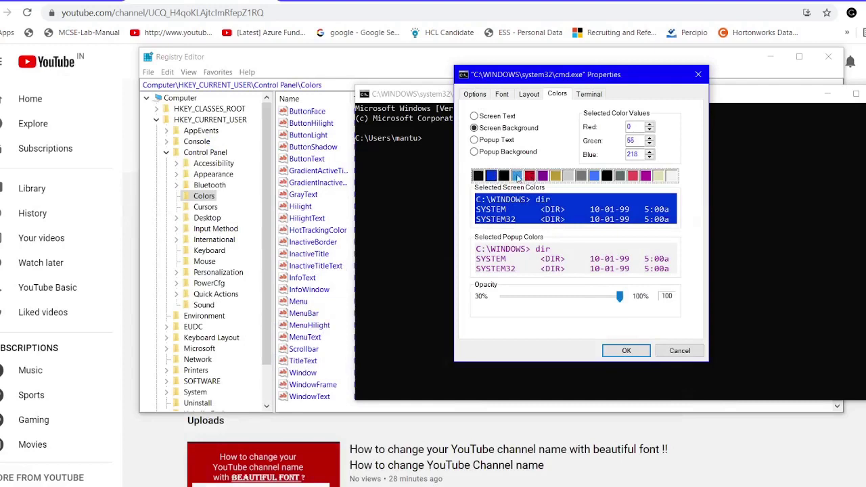
pyautogui.click(478, 177)
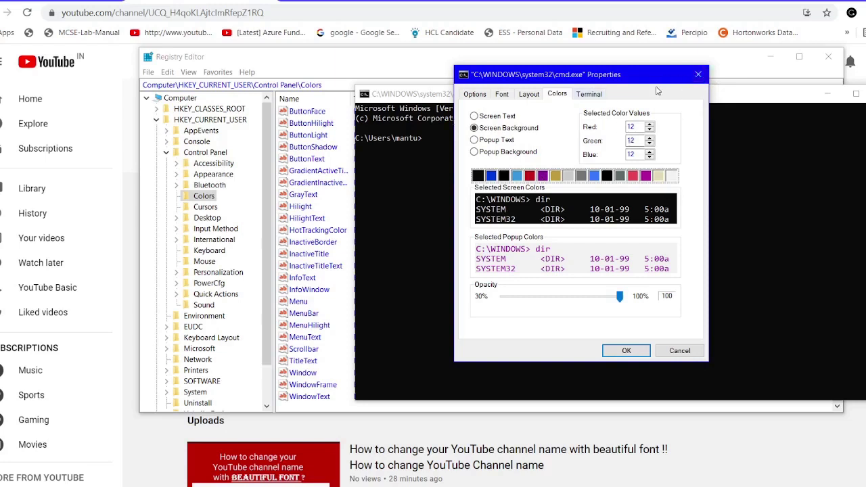
pyautogui.click(700, 74)
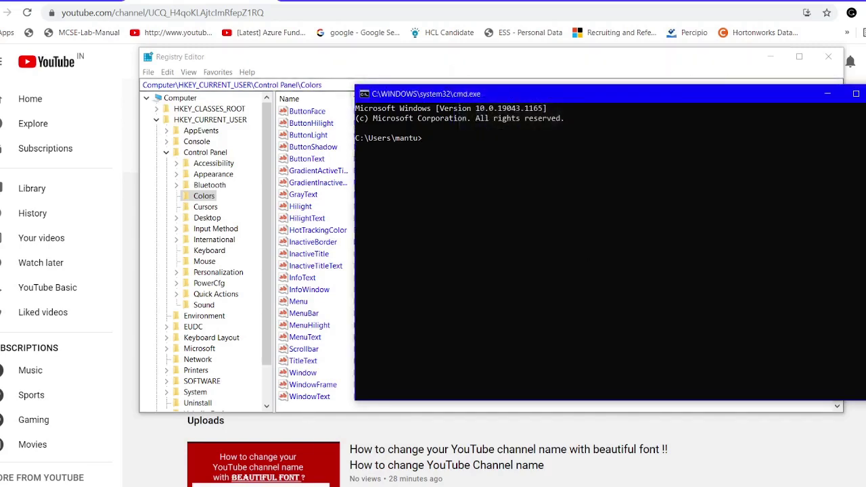
pyautogui.press('super')
# Search for Paint and launch it.
pyautogui.write('pas')
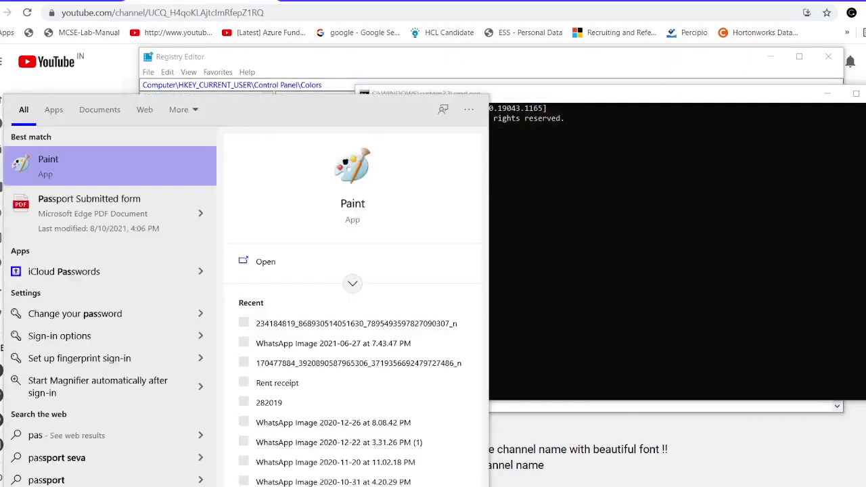
pyautogui.press('BackSpace')
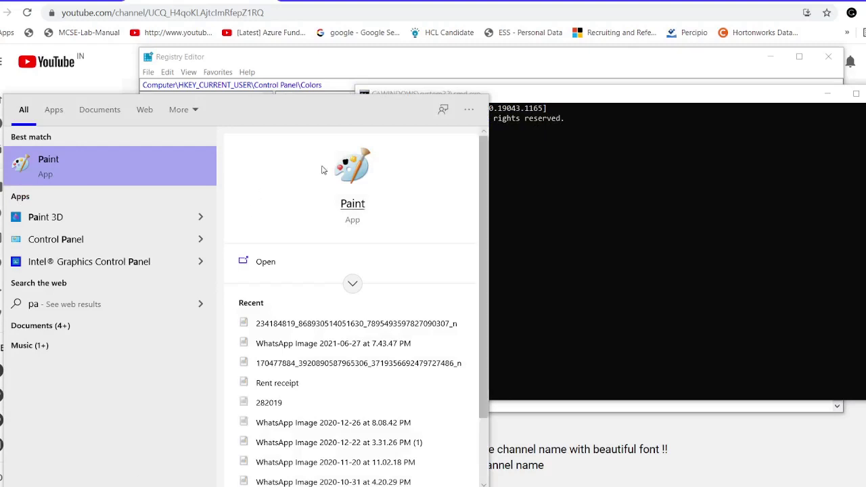
pyautogui.click(353, 206)
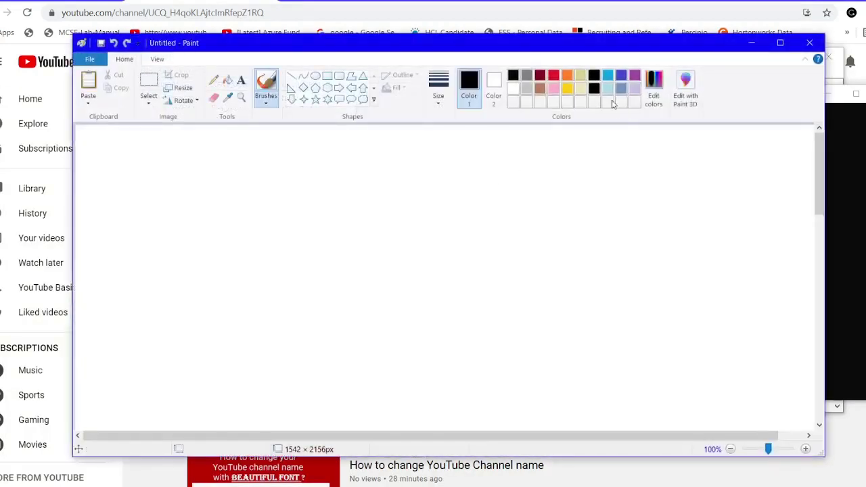
# In Edit colors, read the RGB values of dark blue (0 0 160) and black.
pyautogui.click(660, 102)
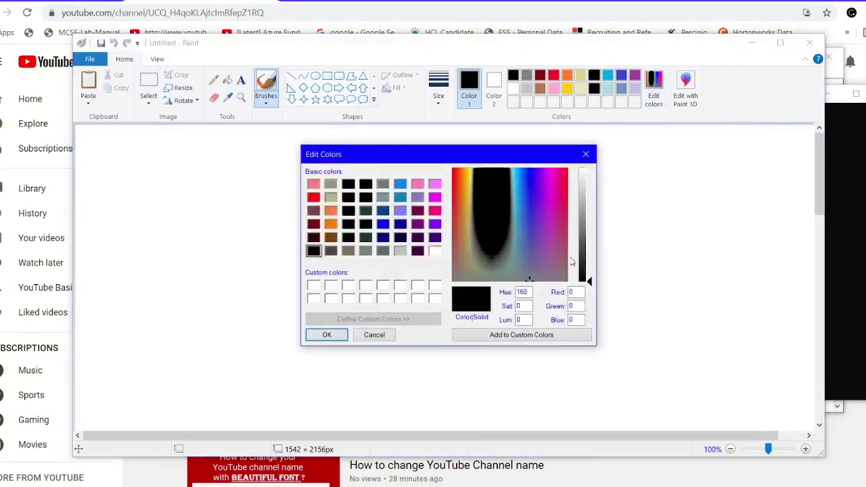
pyautogui.click(401, 225)
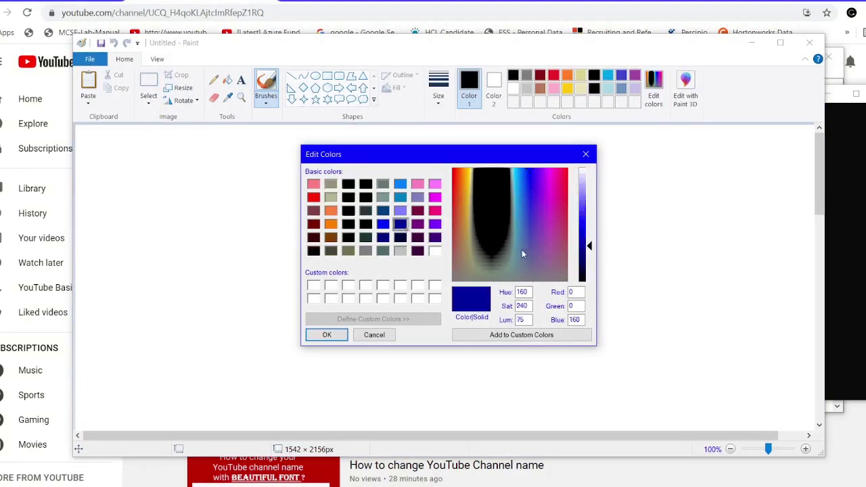
pyautogui.click(574, 292)
pyautogui.press('Tab')
pyautogui.press('Tab')
pyautogui.click(349, 211)
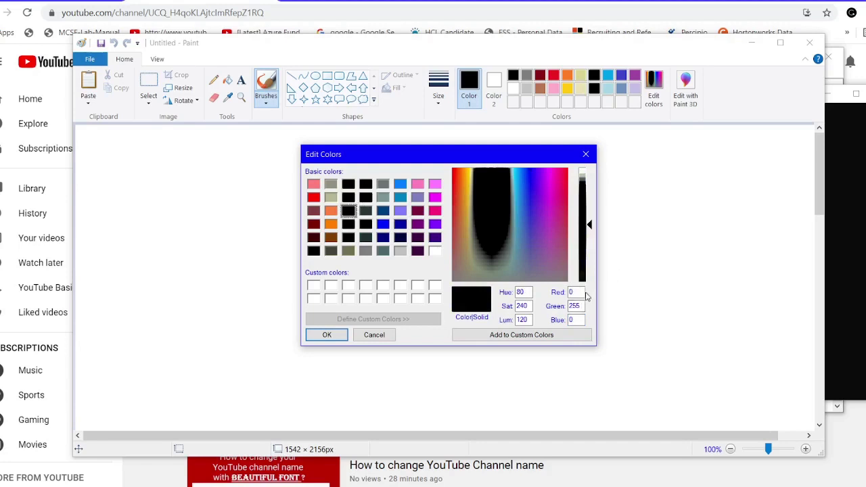
# Close the colour editor and minimize Paint and the command window.
pyautogui.click(753, 46)
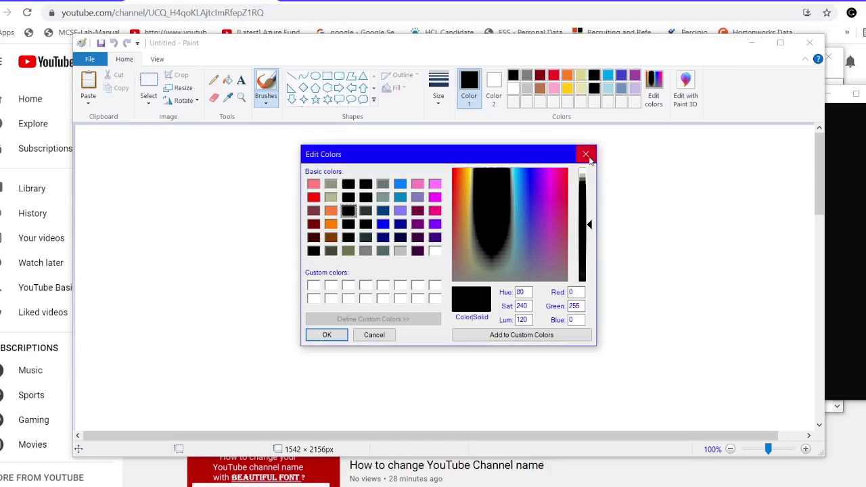
pyautogui.click(588, 156)
pyautogui.click(752, 43)
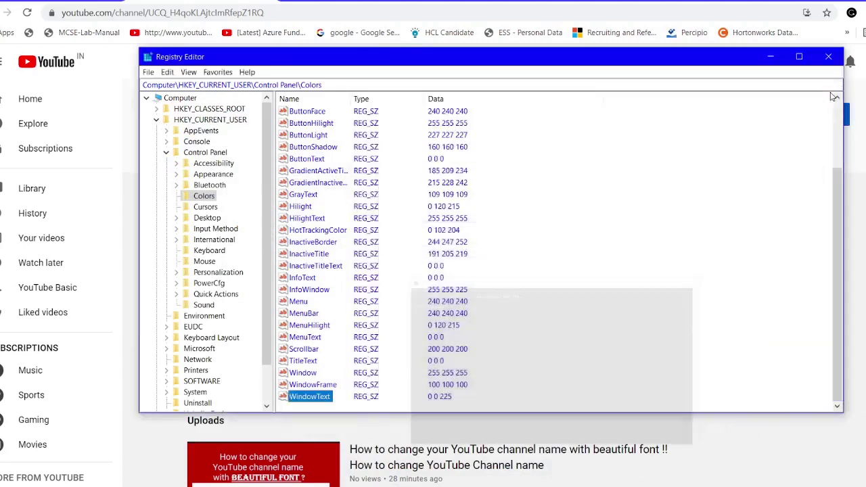
pyautogui.click(827, 93)
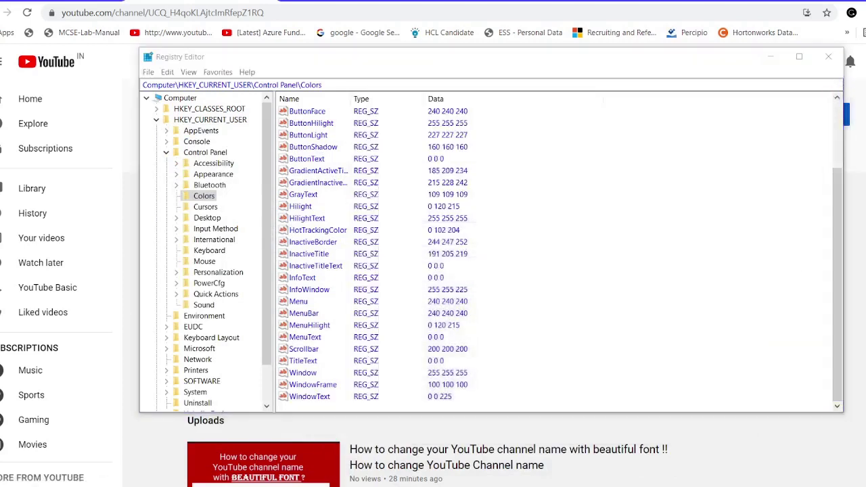
# Snip the Registry Editor window showing WindowText at 0 0 225, then dismiss the snip.
pyautogui.click(514, 11)
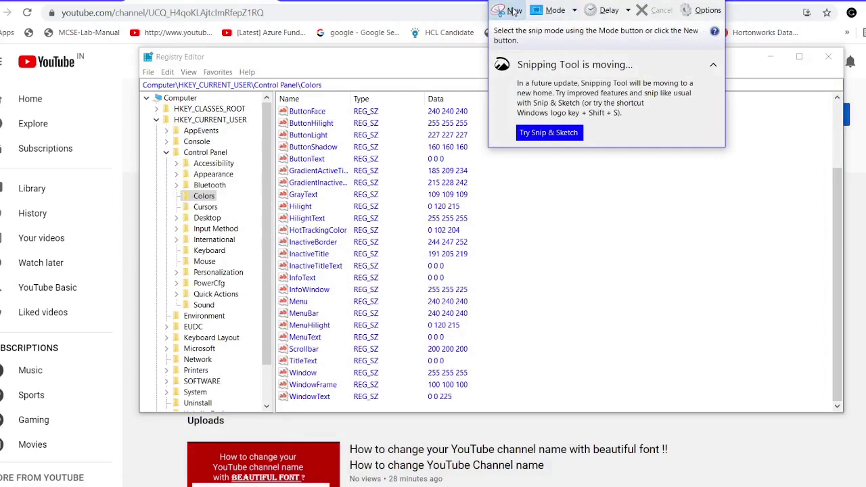
pyautogui.moveTo(136, 50); pyautogui.dragTo(859, 437)
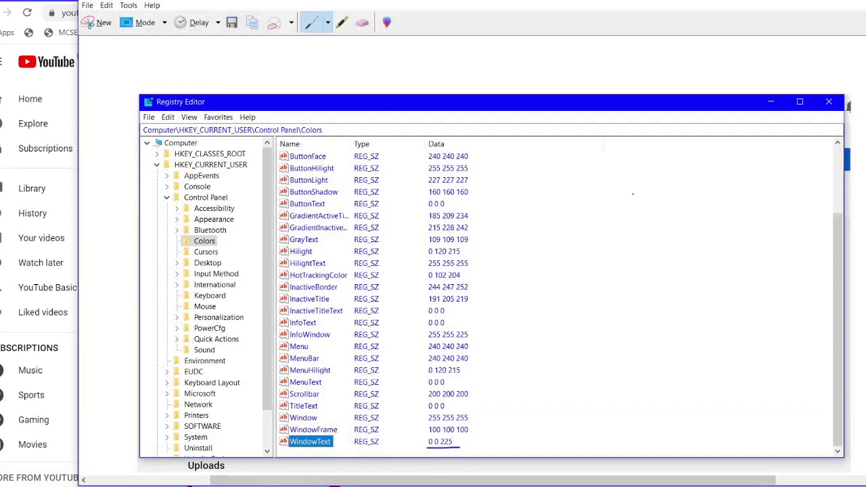
pyautogui.press('super+Down')
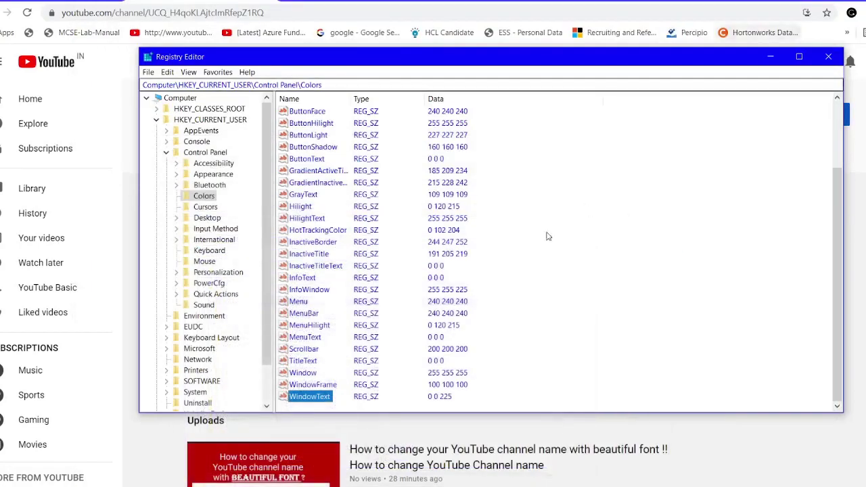
# Modify WindowText and delete the leading 0 from its 0 0 225 data, then return to Paint.
pyautogui.rightClick(311, 399)
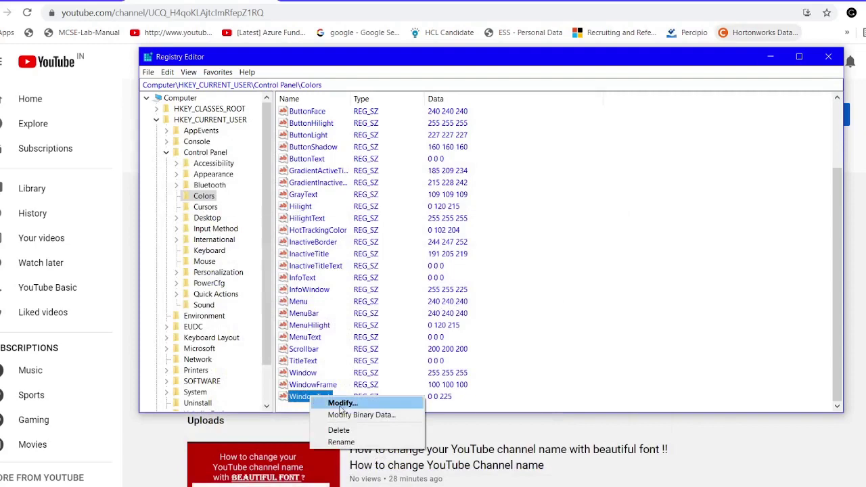
pyautogui.click(343, 405)
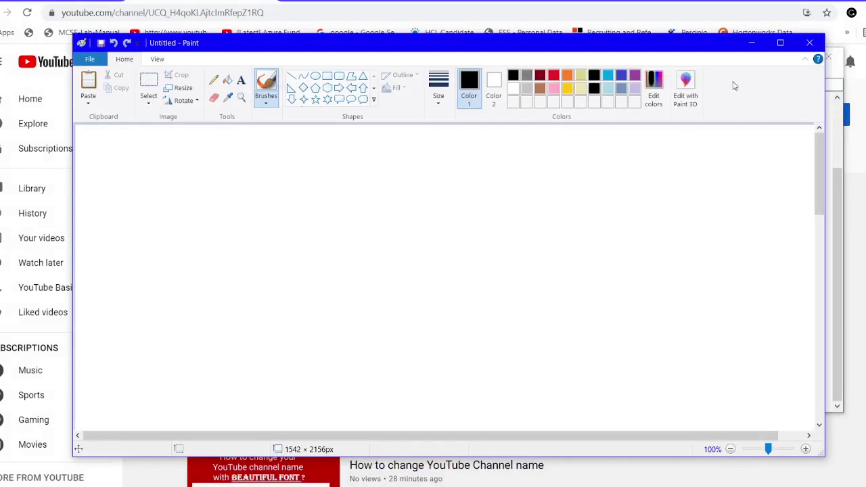
pyautogui.click(755, 44)
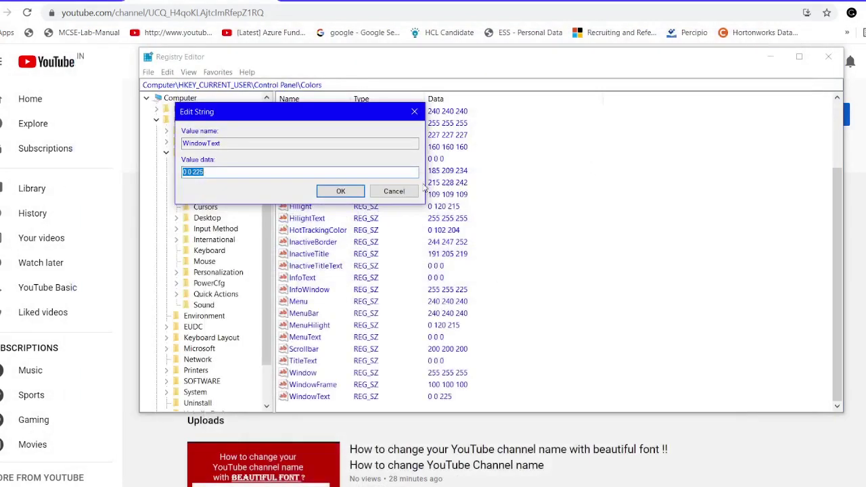
pyautogui.click(193, 171)
pyautogui.press('BackSpace')
pyautogui.press('BackSpace')
pyautogui.hotkey('alt', 'Tab')
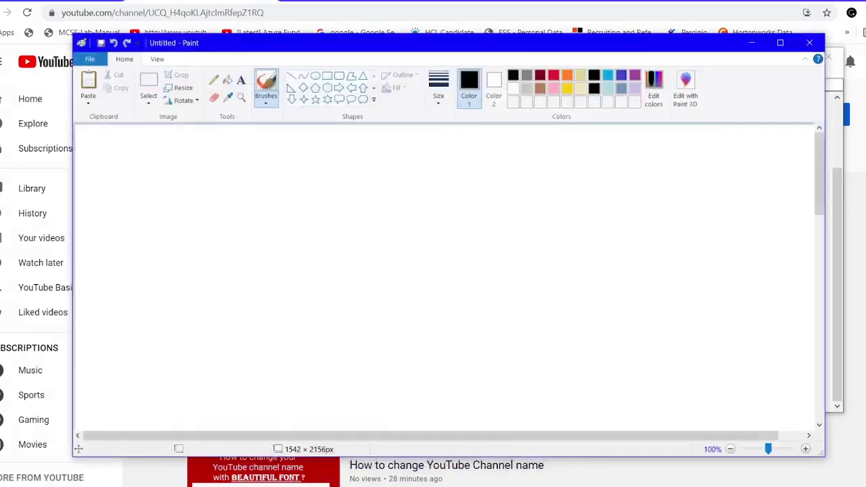
# Read pure green's RGB values (0, 255, 0) in Paint's Edit colors, then hide Paint.
pyautogui.click(654, 84)
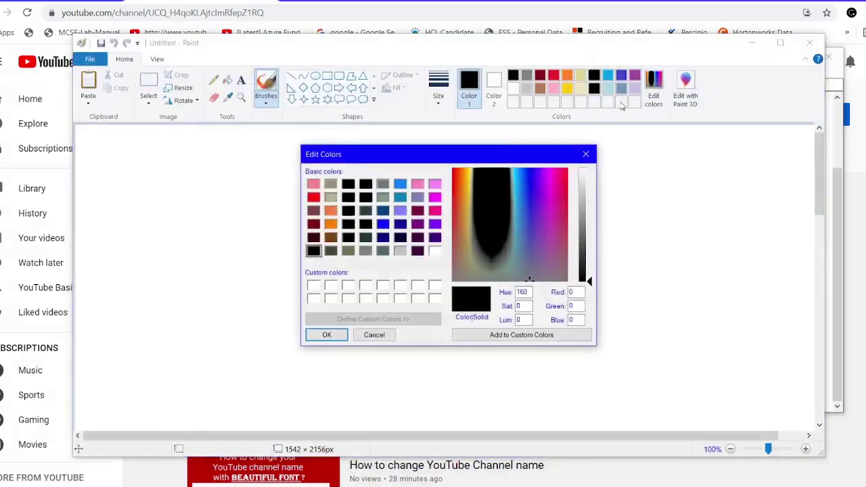
pyautogui.click(350, 197)
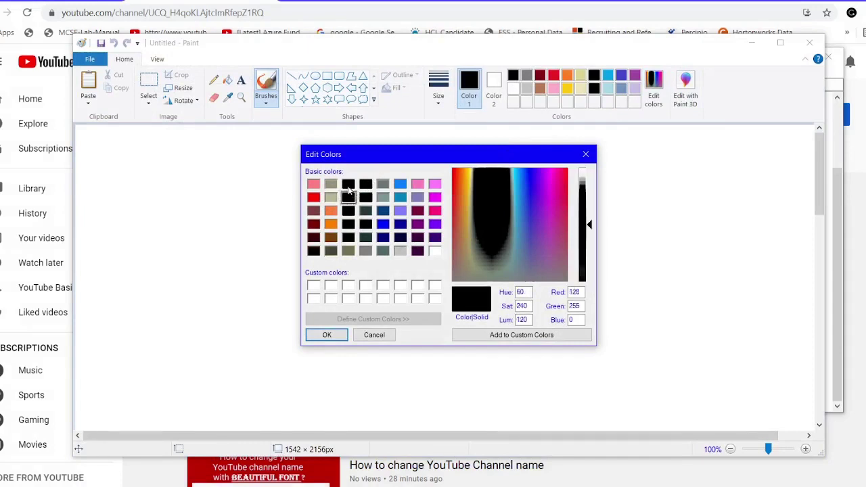
pyautogui.click(349, 212)
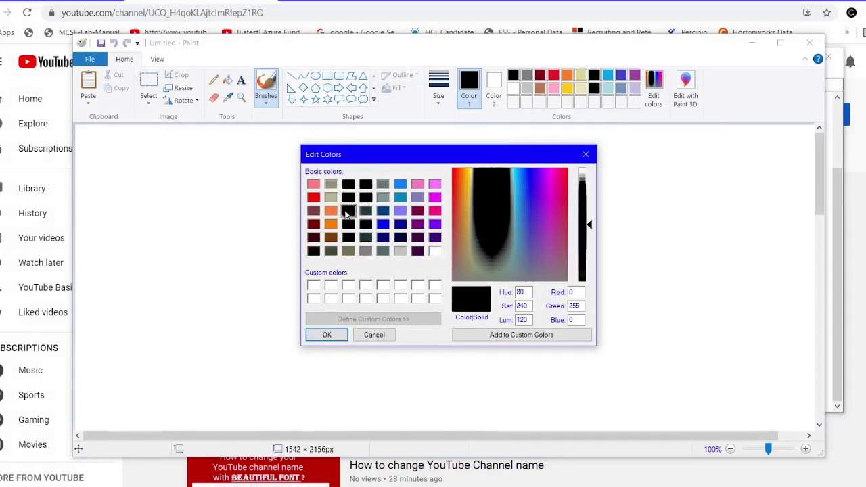
pyautogui.click(588, 154)
pyautogui.click(751, 42)
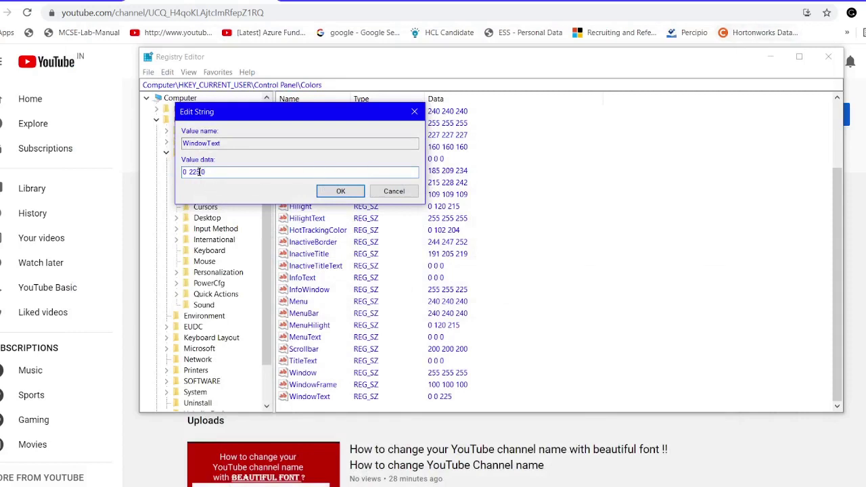
# Change WindowText's value data to 0 255 0, confirm it, and minimize Registry Editor.
pyautogui.press('BackSpace')
pyautogui.press('BackSpace')
pyautogui.press('BackSpace')
pyautogui.press('BackSpace')
pyautogui.press('BackSpace')
pyautogui.write('255 0')
pyautogui.click(341, 191)
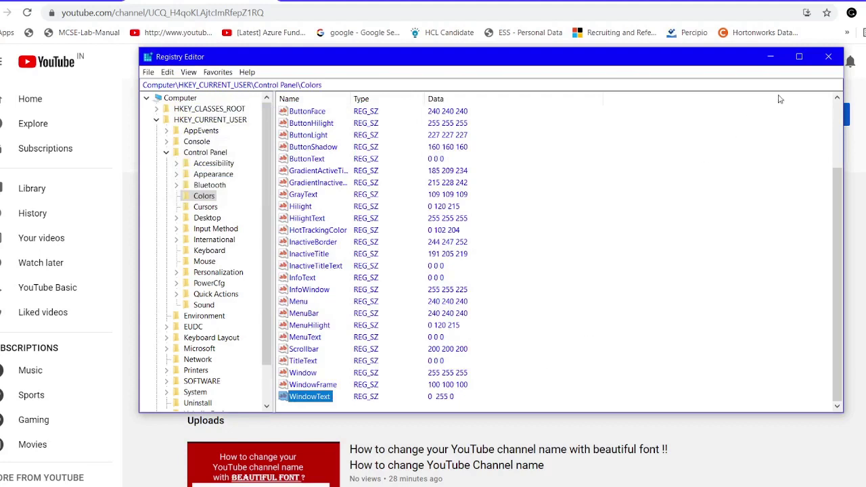
pyautogui.click(771, 58)
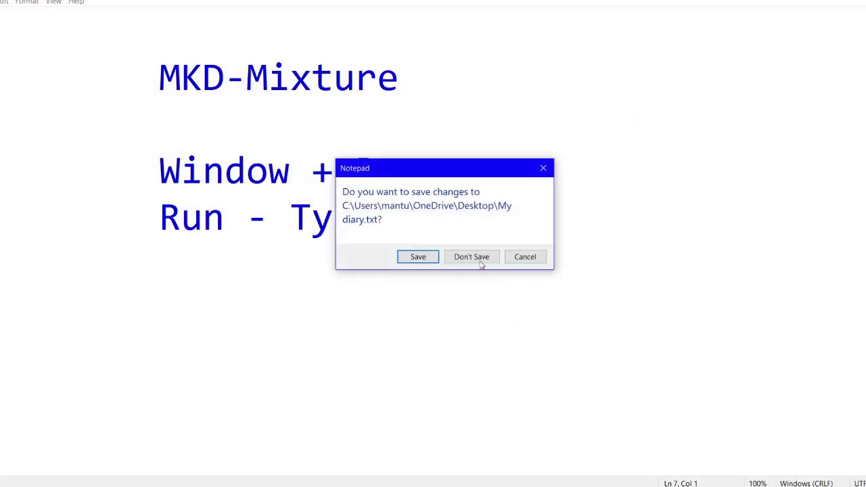
# Discard the diary's unsaved changes and launch a fresh Notepad via Run.
pyautogui.click(478, 258)
pyautogui.press('super+r')
pyautogui.write('n')
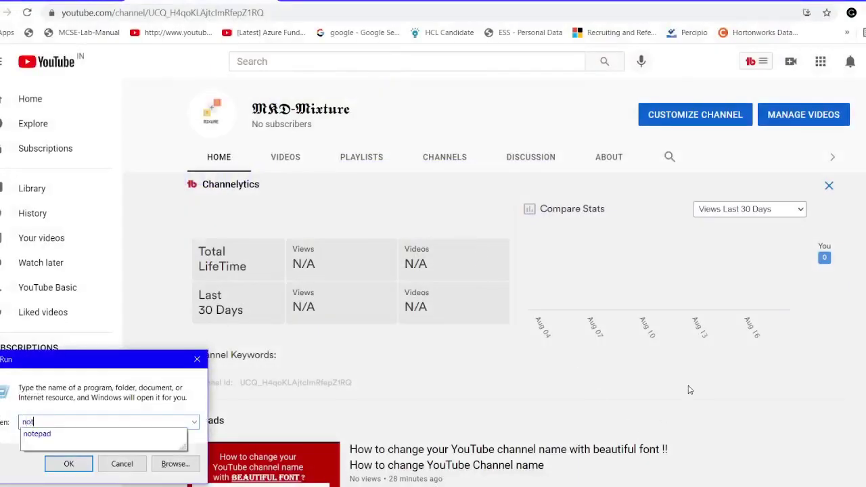
pyautogui.write('otepad')
pyautogui.press('Return')
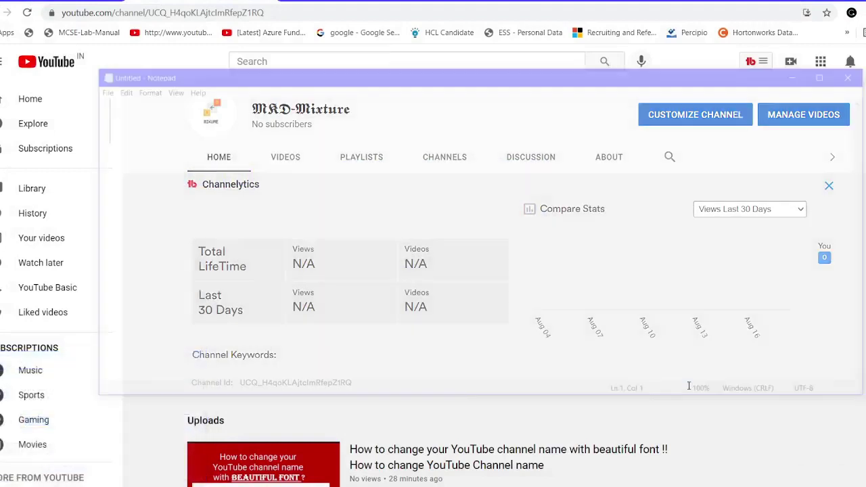
# Type the test text 'scdscds', erase it, and minimize the Notepad window.
pyautogui.write('scdscds')
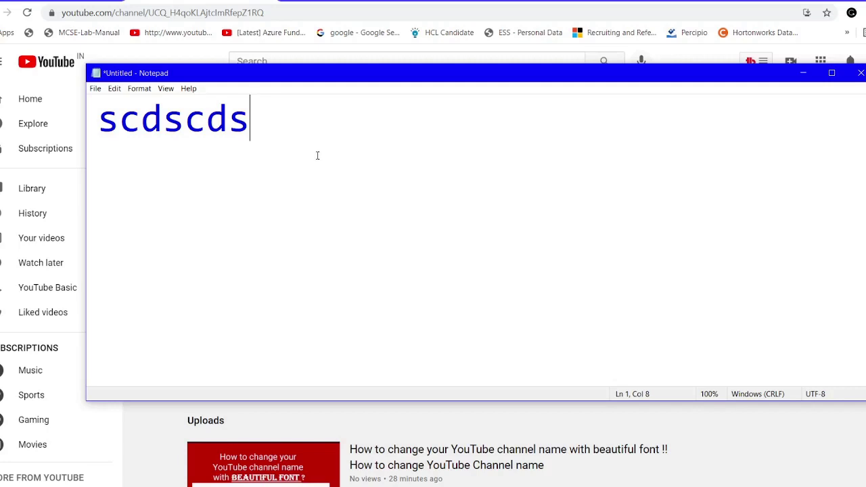
pyautogui.press('BackSpace')
pyautogui.press('BackSpace')
pyautogui.press('BackSpace')
pyautogui.press('BackSpace')
pyautogui.press('BackSpace')
pyautogui.press('BackSpace')
pyautogui.press('BackSpace')
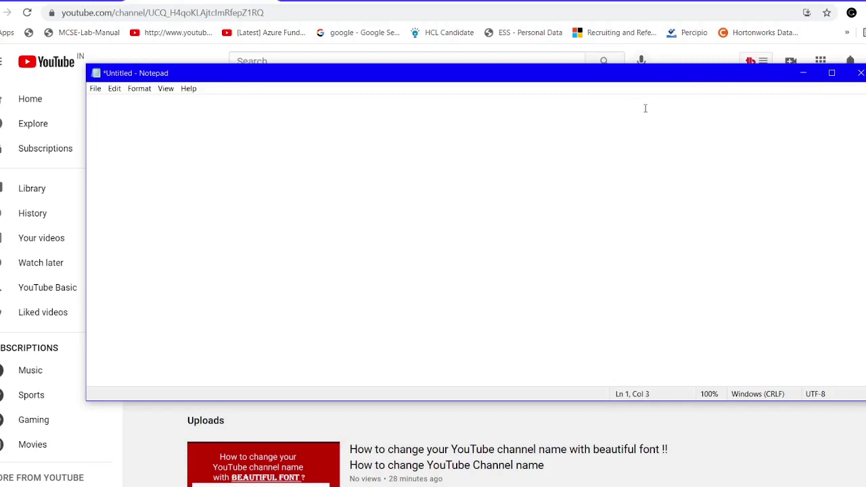
pyautogui.click(804, 73)
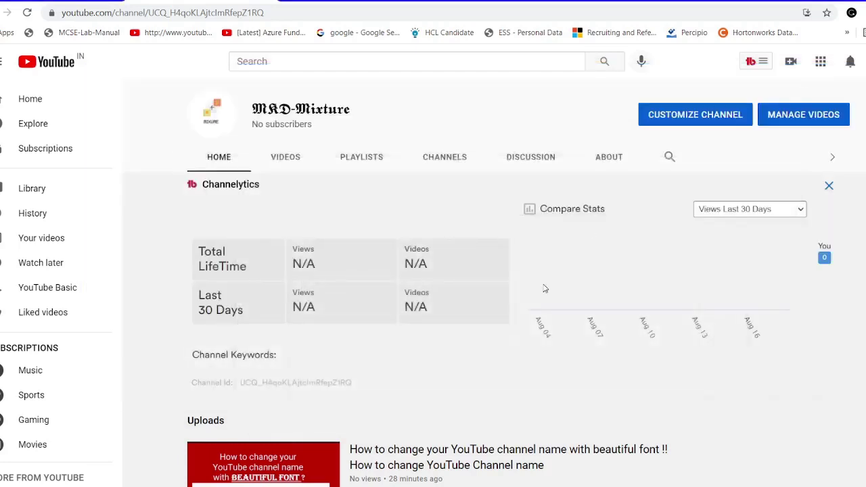
# Launch a new Notepad from Run and write 'MKD-MIXTURE' on the first line.
pyautogui.moveTo(355, 486)
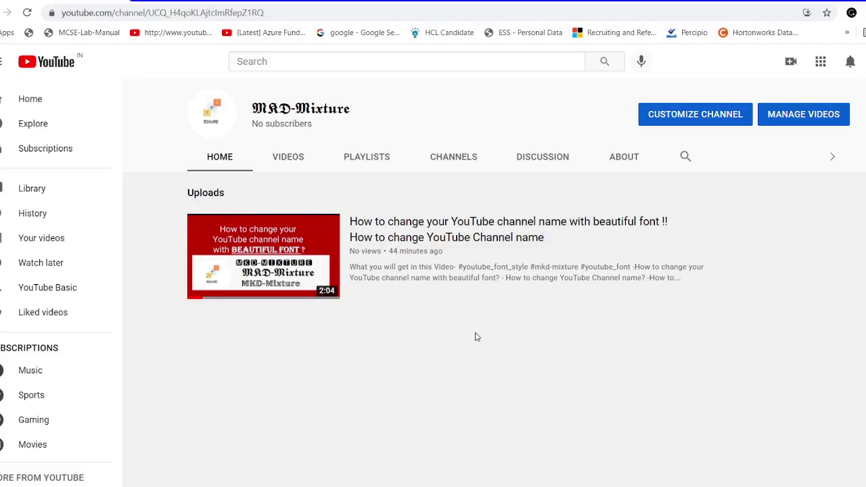
pyautogui.press('super+r')
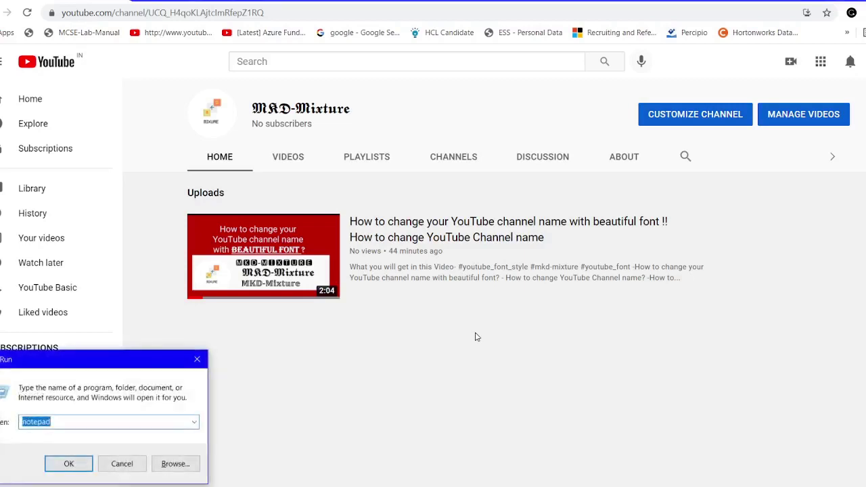
pyautogui.press('Return')
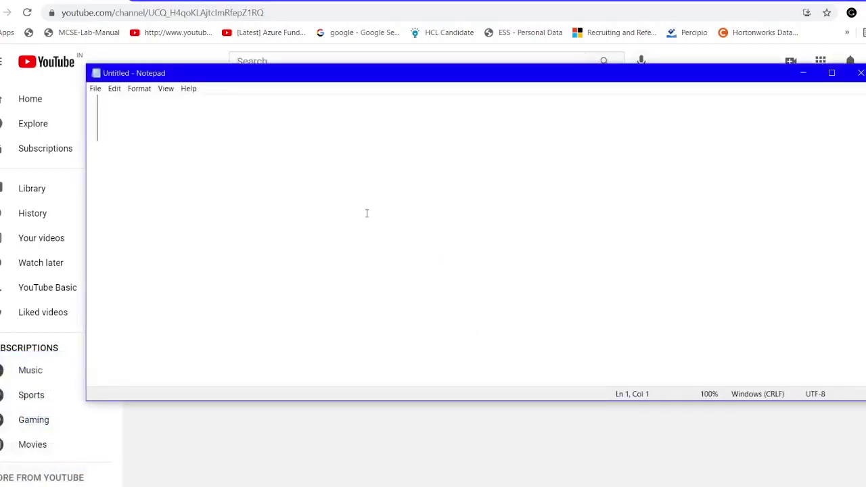
pyautogui.write('MKD')
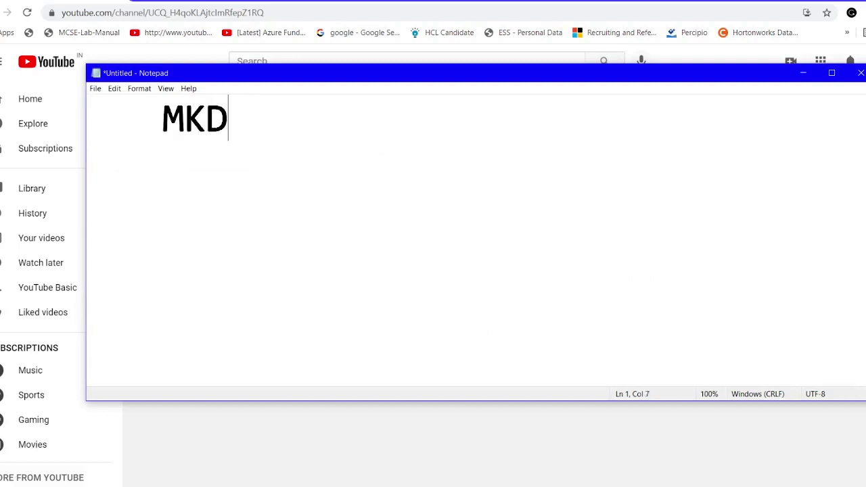
pyautogui.press('BackSpace')
pyautogui.write('-M')
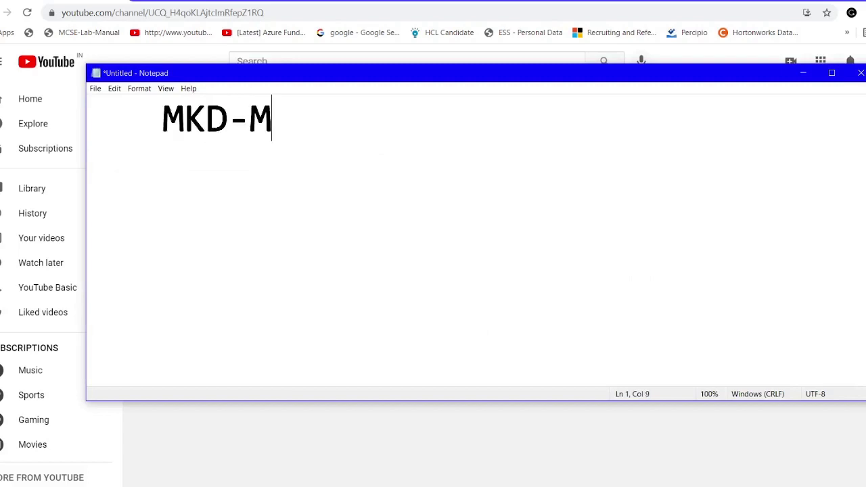
pyautogui.write('IXt')
pyautogui.press('BackSpace')
pyautogui.write('TURE')
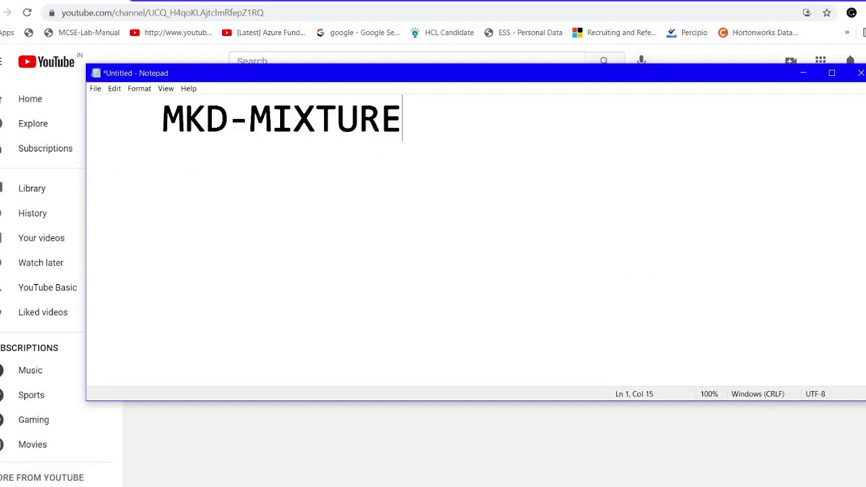
pyautogui.press('Return')
pyautogui.press('Return')
# Select and deselect 'MKD-MIXTURE' to check the text colour, then move to the third line.
pyautogui.moveTo(163, 116); pyautogui.dragTo(411, 126)
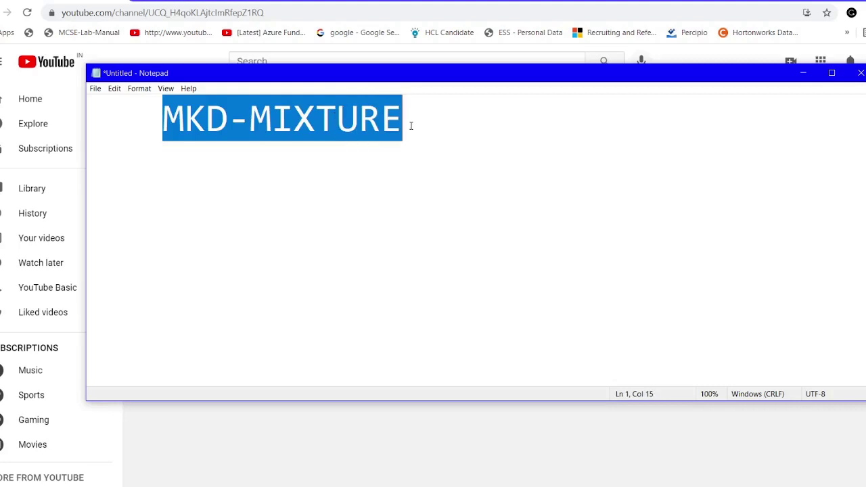
pyautogui.click(348, 157)
pyautogui.press('Return')
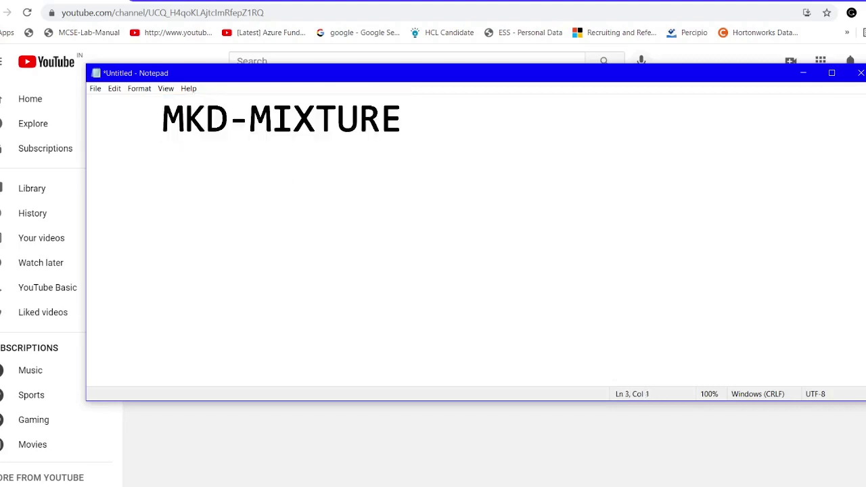